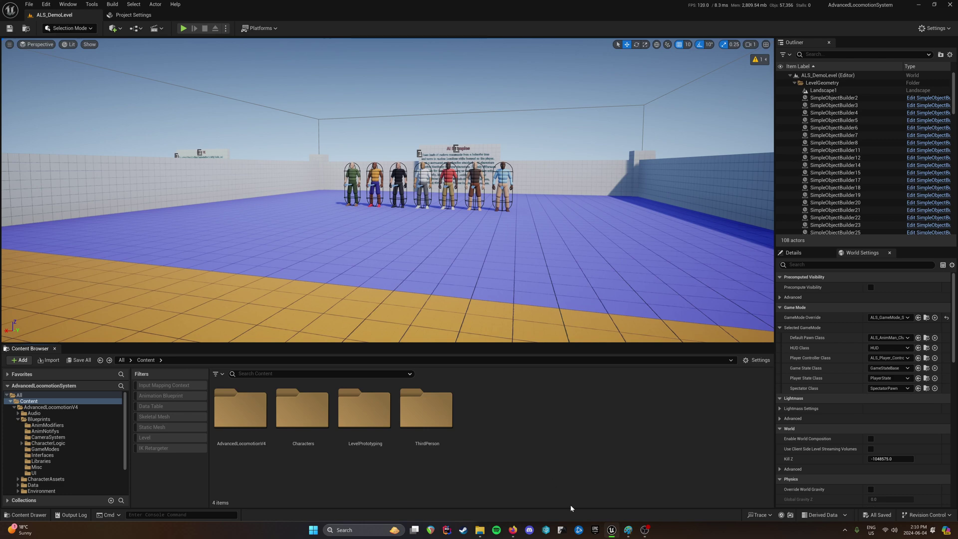
- Review the screenshot in Paint, marking out the jump animations and the flail and fall animations, and return to Unreal Editor
{"action": "left_click", "coordinate": [628, 530]}
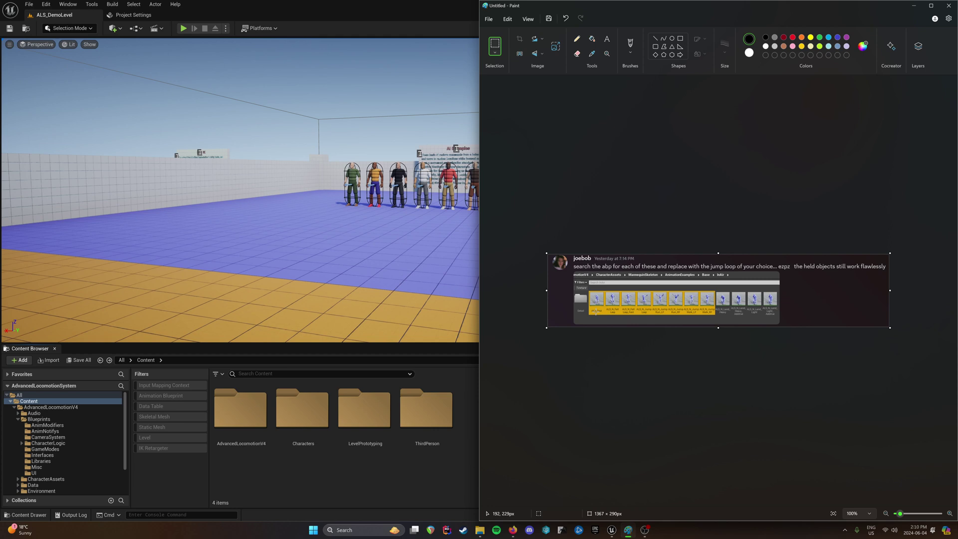
{"action": "scroll", "coordinate": [603, 307], "scroll_direction": "up", "scroll_amount": 3, "text": "ctrl"}
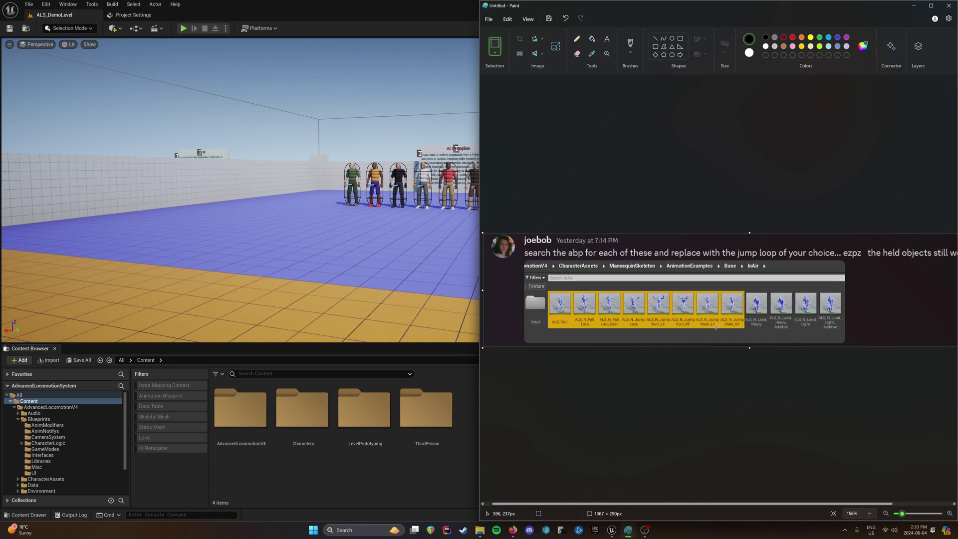
{"action": "left_click_drag", "start_coordinate": [743, 333], "coordinate": [625, 289]}
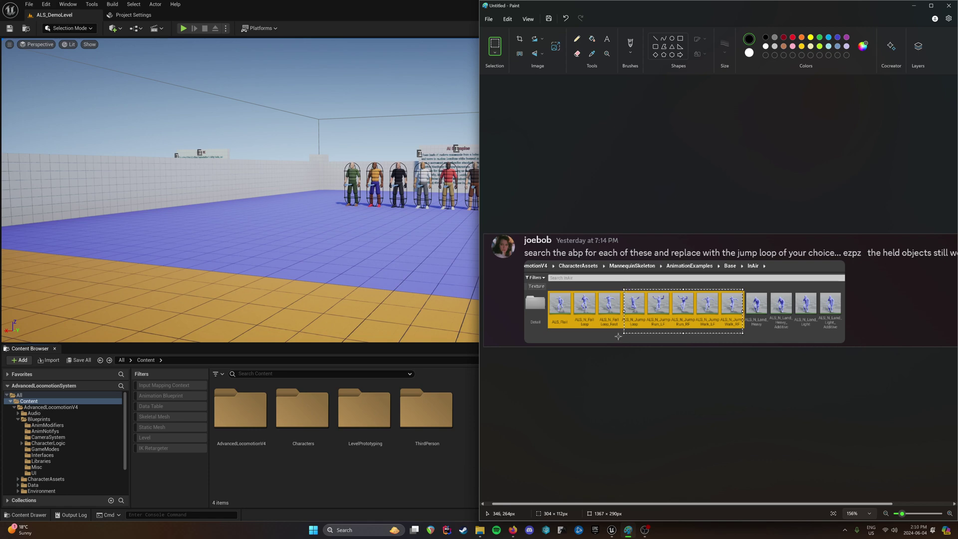
{"action": "left_click", "coordinate": [619, 337]}
{"action": "left_click_drag", "start_coordinate": [621, 336], "coordinate": [545, 288]}
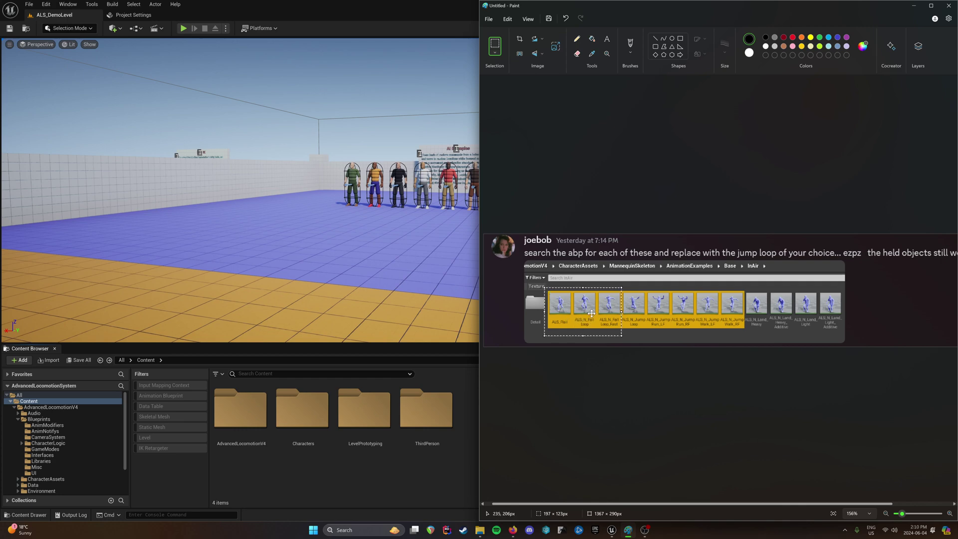
{"action": "left_click", "coordinate": [533, 340]}
{"action": "left_click", "coordinate": [411, 479]}
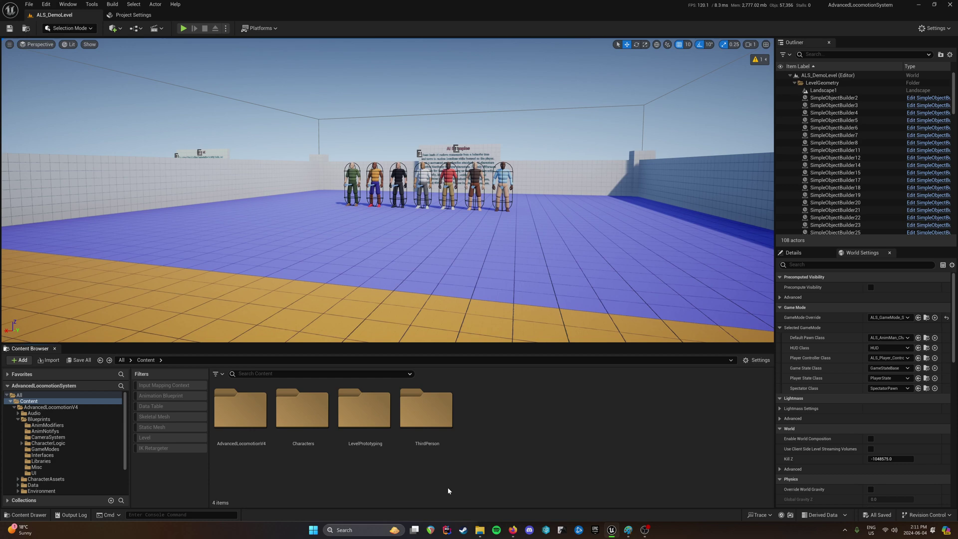
- Show only the animation blueprints in the AdvancedLocomotionV4 folder and open ALS_AnimBP
{"action": "double_click", "coordinate": [247, 432]}
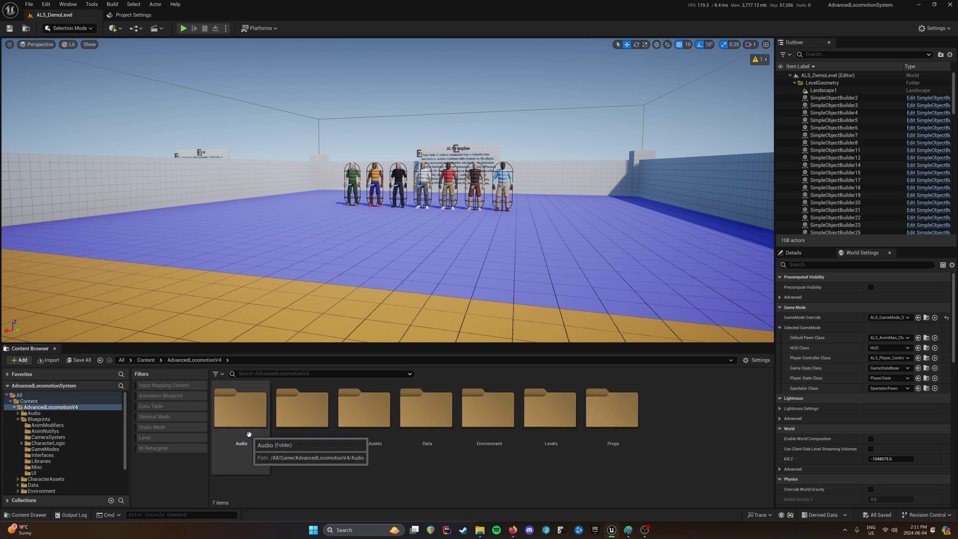
{"action": "key", "text": "alt+Left"}
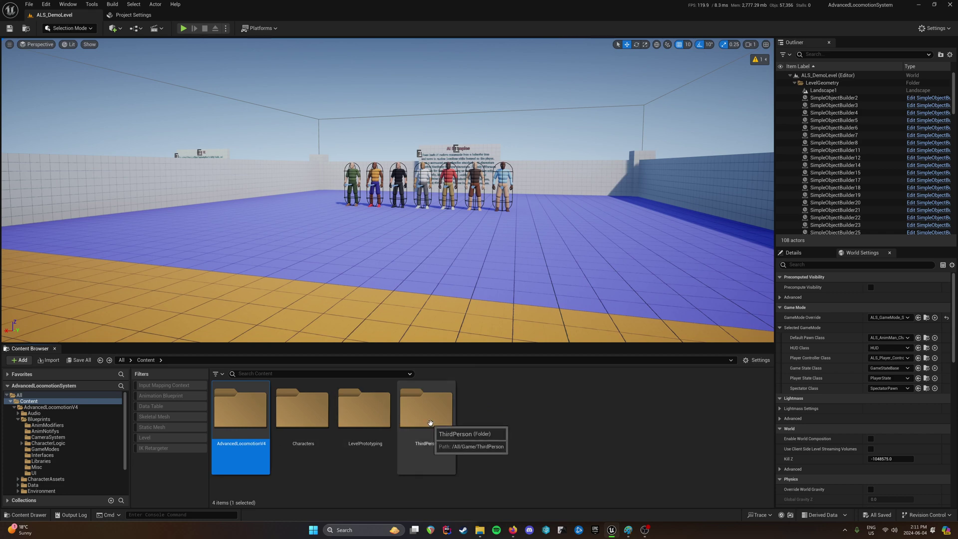
{"action": "double_click", "coordinate": [261, 419]}
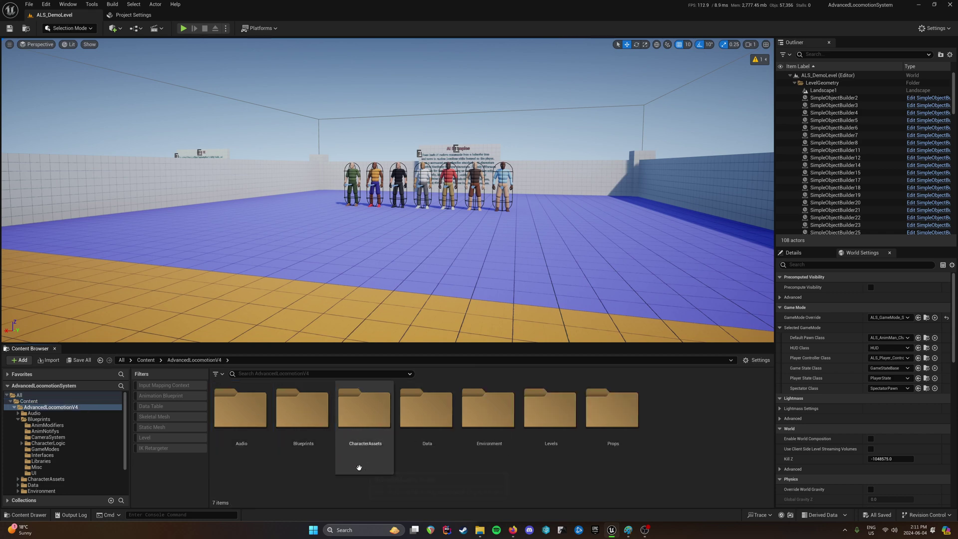
{"action": "left_click", "coordinate": [160, 395]}
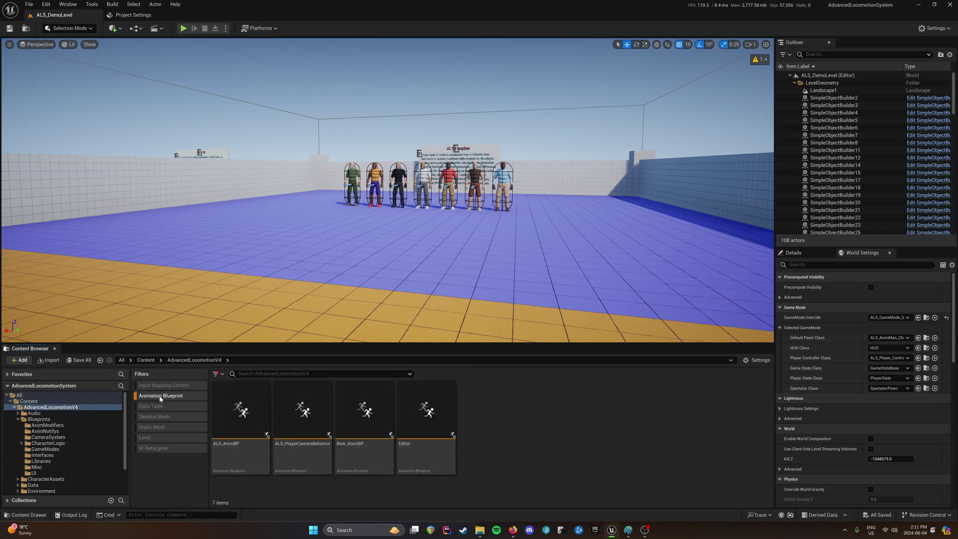
{"action": "double_click", "coordinate": [216, 410]}
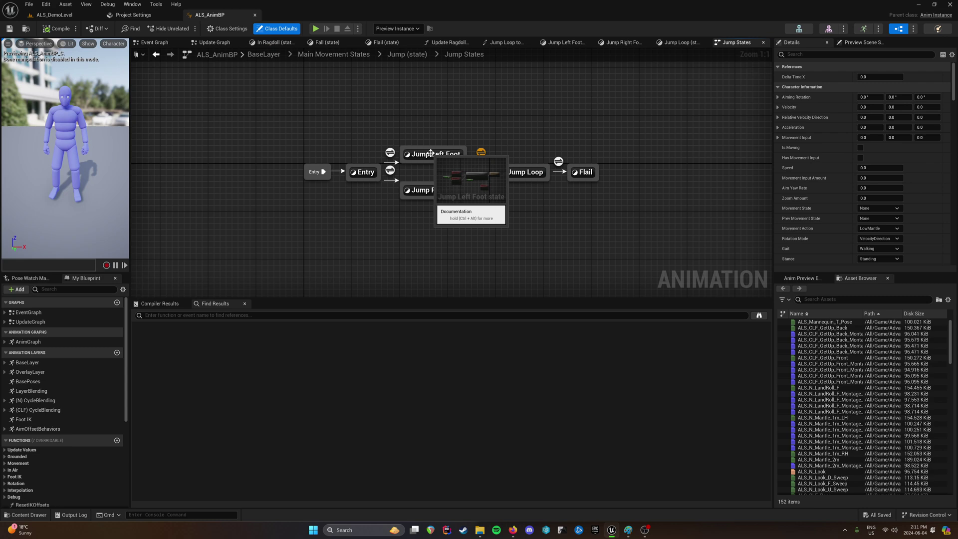
- Open the Jump States machine from the BaseLayer through Main Movement States and the Jump state
{"action": "left_click", "coordinate": [263, 54]}
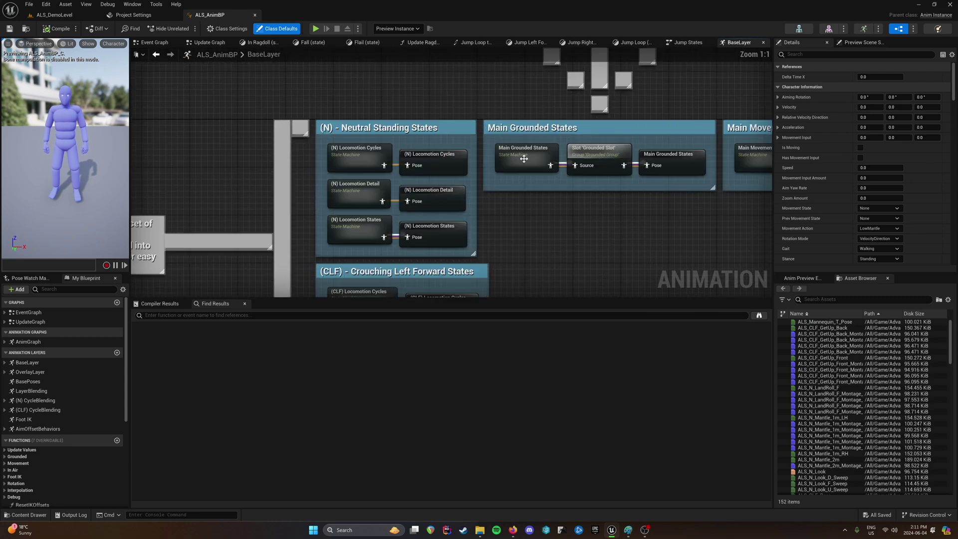
{"action": "right_click_drag", "start_coordinate": [558, 204], "coordinate": [481, 165]}
{"action": "right_click_drag", "start_coordinate": [745, 141], "coordinate": [449, 182]}
{"action": "left_click", "coordinate": [386, 161]}
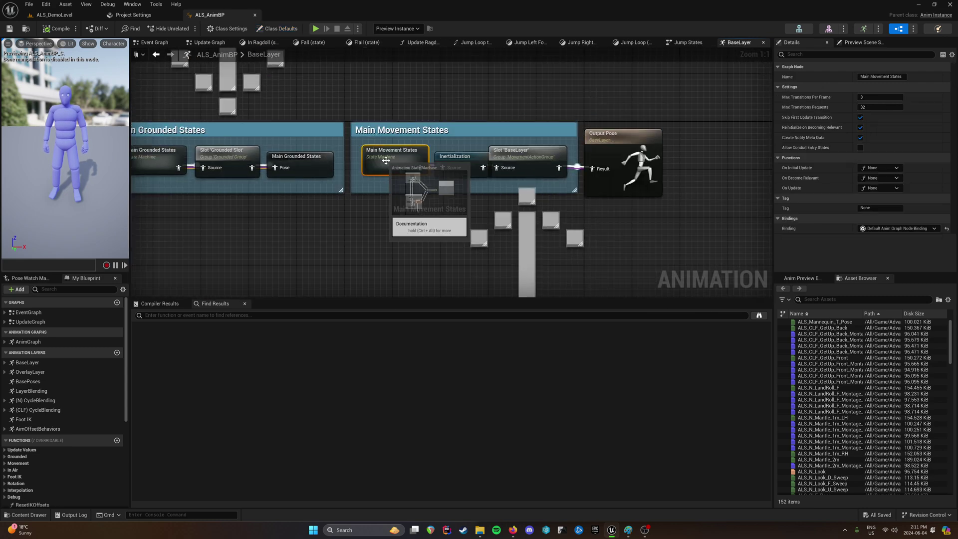
{"action": "double_click", "coordinate": [385, 160]}
{"action": "scroll", "coordinate": [357, 107], "scroll_direction": "up", "scroll_amount": 3}
{"action": "right_click_drag", "start_coordinate": [357, 108], "coordinate": [352, 196]}
{"action": "double_click", "coordinate": [369, 161]}
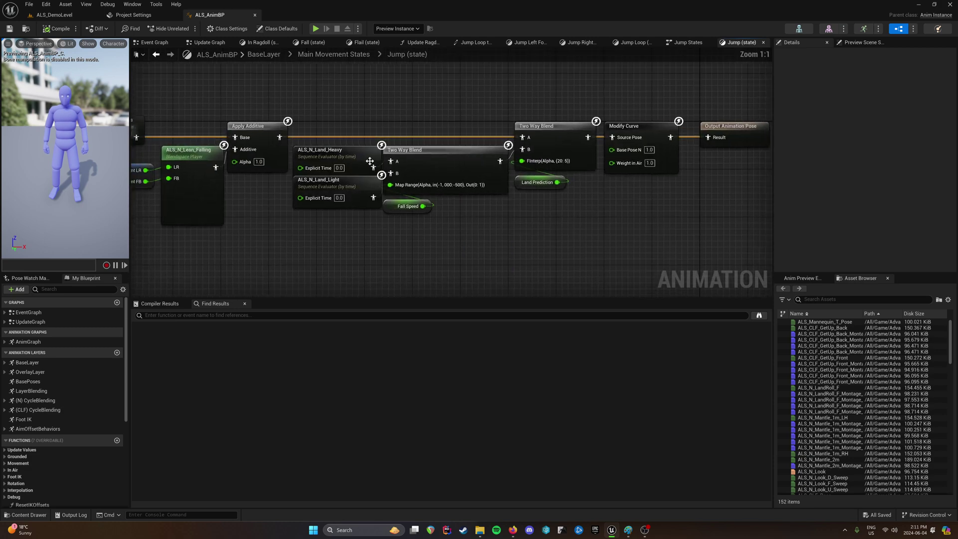
{"action": "right_click_drag", "start_coordinate": [370, 161], "coordinate": [642, 200]}
{"action": "double_click", "coordinate": [391, 166]}
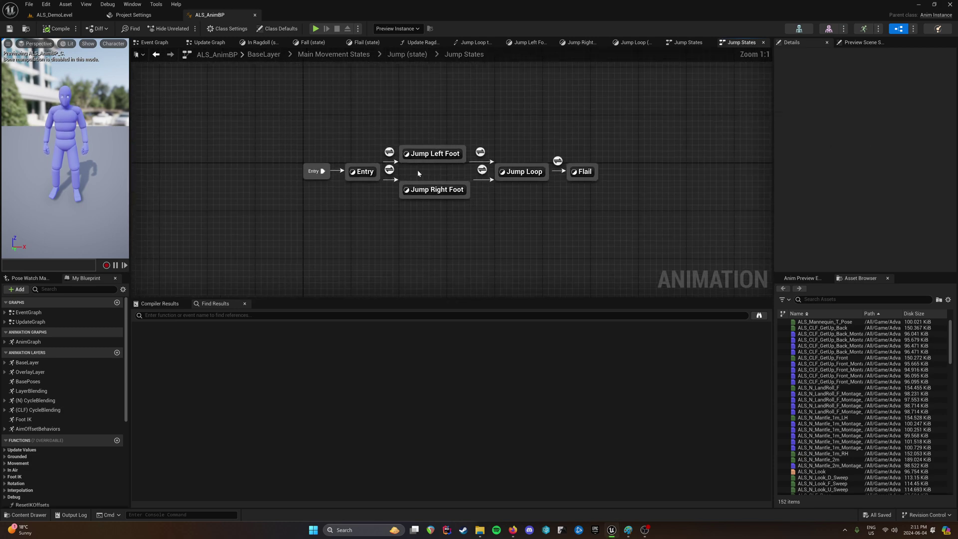
- Inspect the Jump Left Foot state's original jump players and the MM_Jump player, and return to Jump States
{"action": "right_click_drag", "start_coordinate": [418, 173], "coordinate": [404, 173]}
{"action": "left_click", "coordinate": [422, 154]}
{"action": "double_click", "coordinate": [421, 155]}
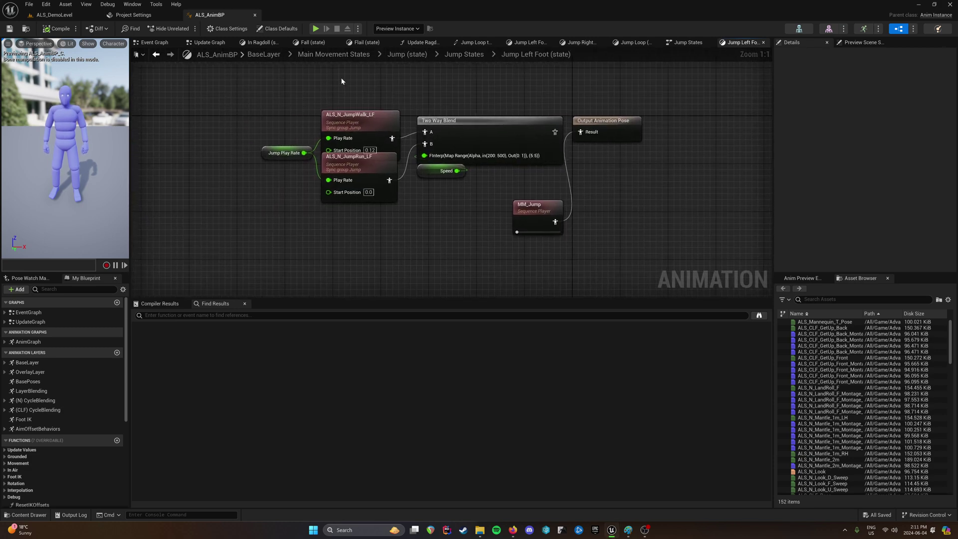
{"action": "left_click_drag", "start_coordinate": [298, 90], "coordinate": [357, 241]}
{"action": "left_click", "coordinate": [361, 241]}
{"action": "left_click", "coordinate": [532, 218]}
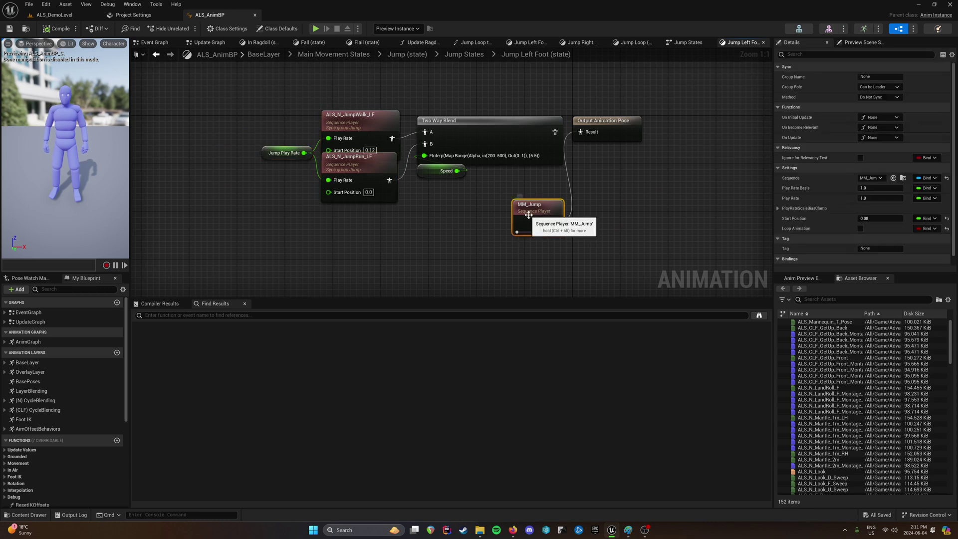
{"action": "double_click", "coordinate": [500, 225]}
- Inspect the Jump Right Foot state's original players and the MM_Jump start position and looping settings, and return to Jump States
{"action": "double_click", "coordinate": [434, 188]}
{"action": "right_click_drag", "start_coordinate": [445, 219], "coordinate": [476, 223]}
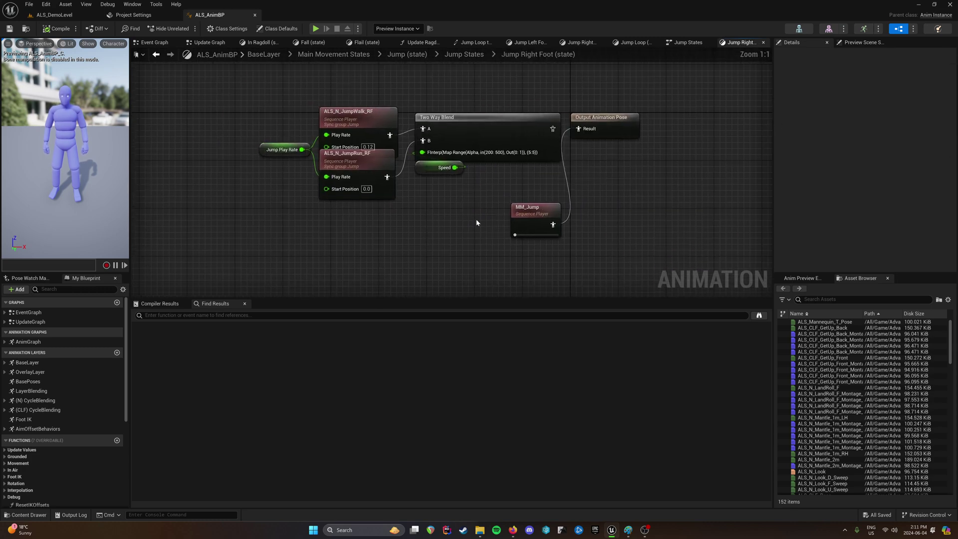
{"action": "left_click_drag", "start_coordinate": [281, 101], "coordinate": [382, 245]}
{"action": "right_click_drag", "start_coordinate": [423, 245], "coordinate": [346, 242]}
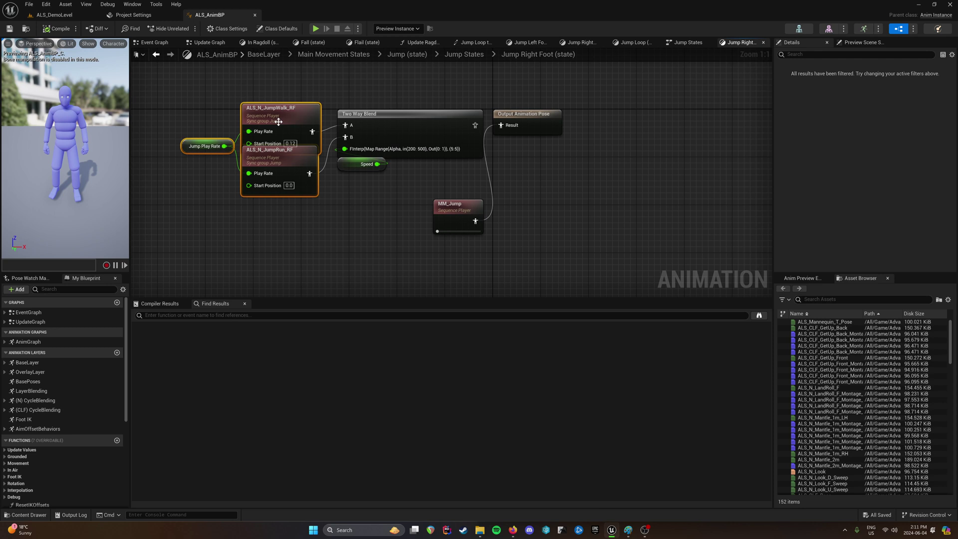
{"action": "left_click", "coordinate": [302, 86]}
{"action": "left_click", "coordinate": [455, 204]}
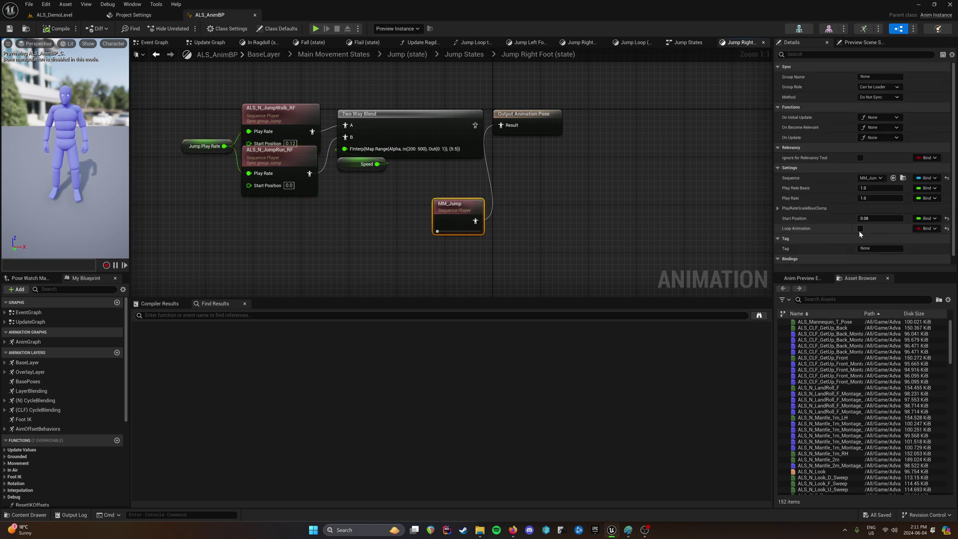
{"action": "double_click", "coordinate": [585, 150]}
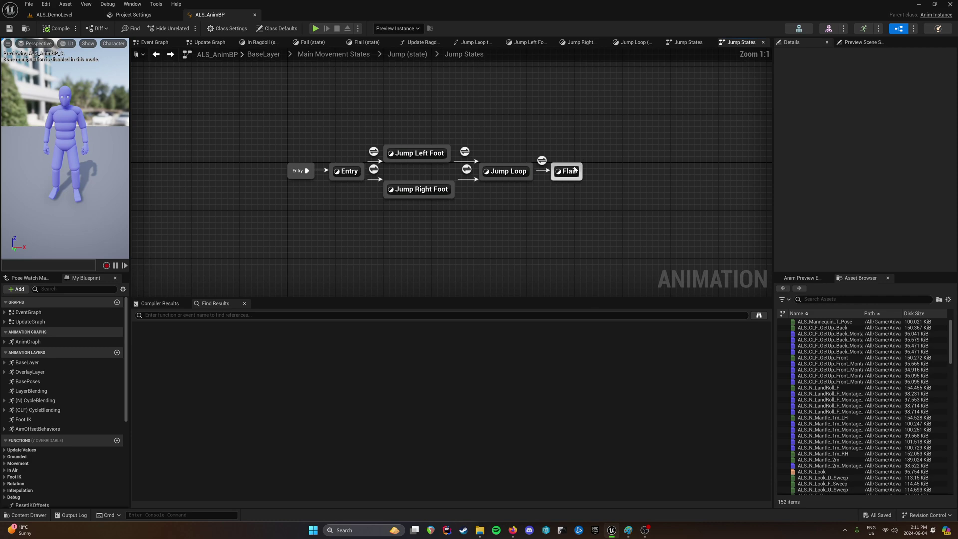
- Check the start position and looping settings of MM_Jump in the Jump Left Foot state, and return to Jump States
{"action": "double_click", "coordinate": [423, 153]}
{"action": "left_click", "coordinate": [519, 219]}
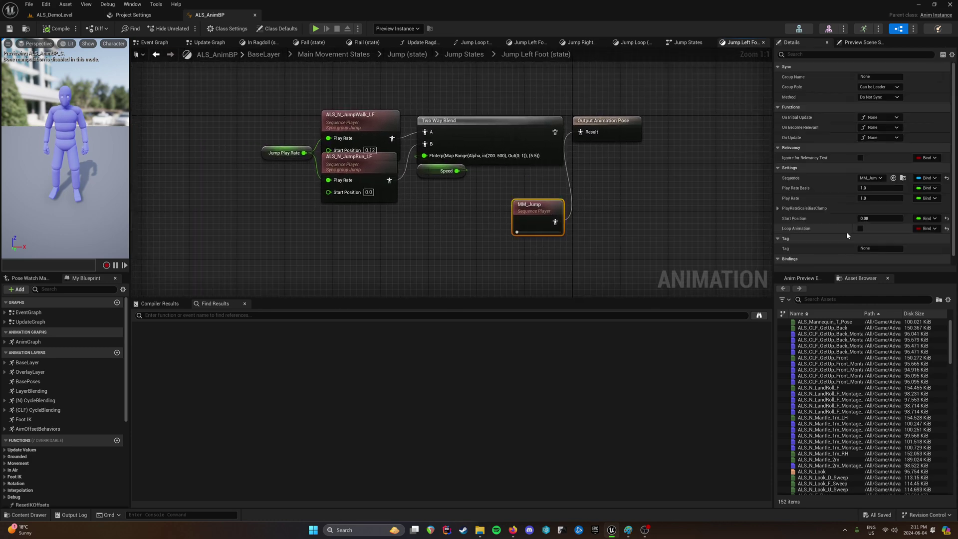
{"action": "double_click", "coordinate": [596, 195]}
- Inspect the Jump Loop state's ALS_N_JumpLoop and MM_Jump players with their settings, and return to Jump States
{"action": "double_click", "coordinate": [520, 177]}
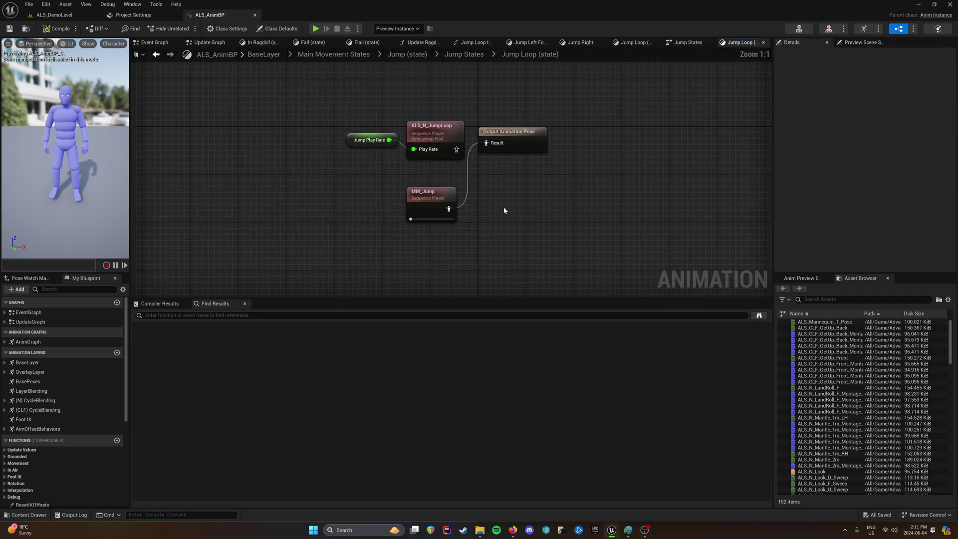
{"action": "left_click_drag", "start_coordinate": [455, 246], "coordinate": [419, 198]}
{"action": "double_click", "coordinate": [499, 229]}
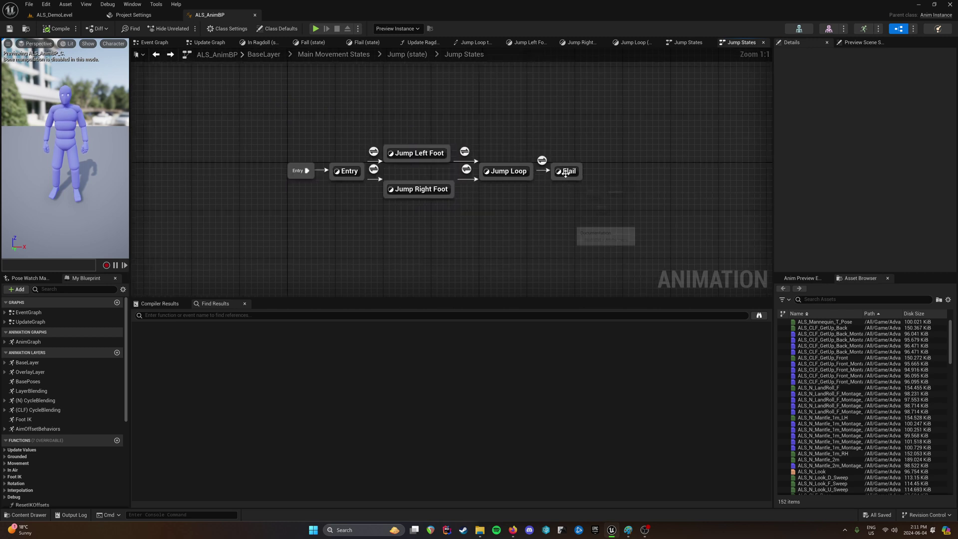
{"action": "double_click", "coordinate": [509, 175]}
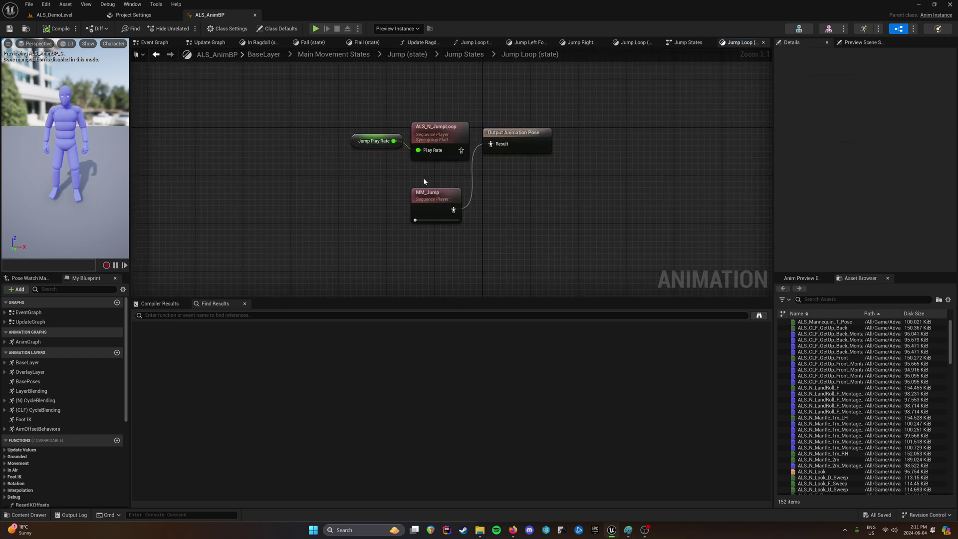
{"action": "left_click_drag", "start_coordinate": [378, 219], "coordinate": [290, 108]}
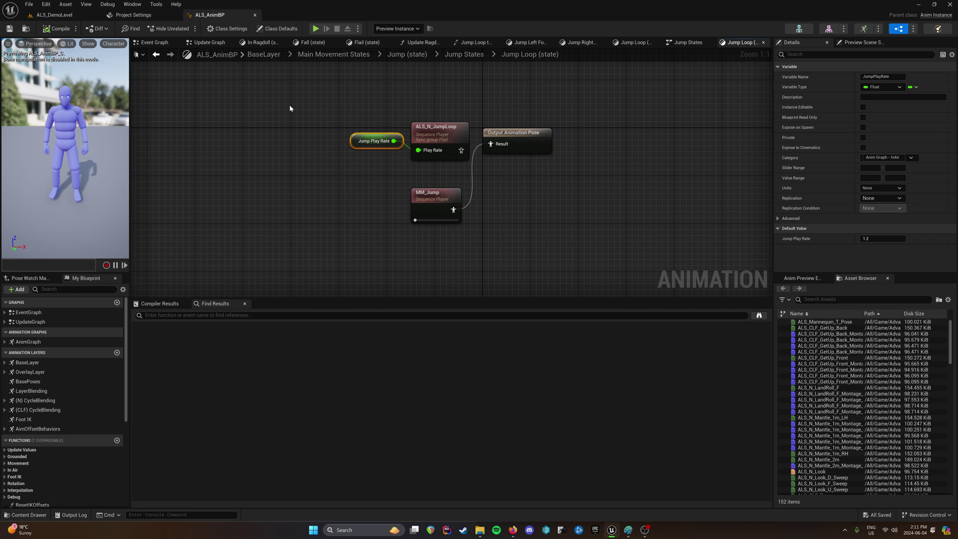
{"action": "left_click", "coordinate": [455, 198]}
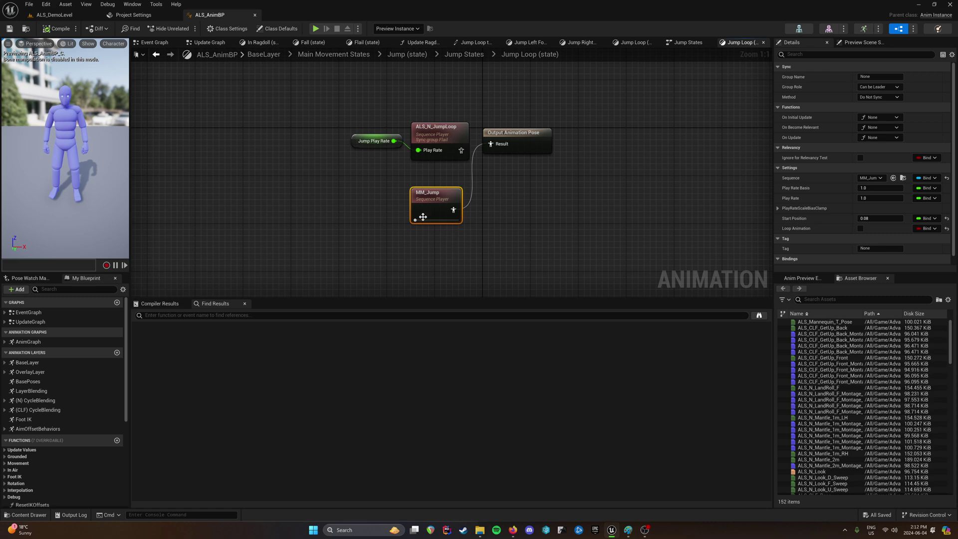
{"action": "double_click", "coordinate": [486, 207]}
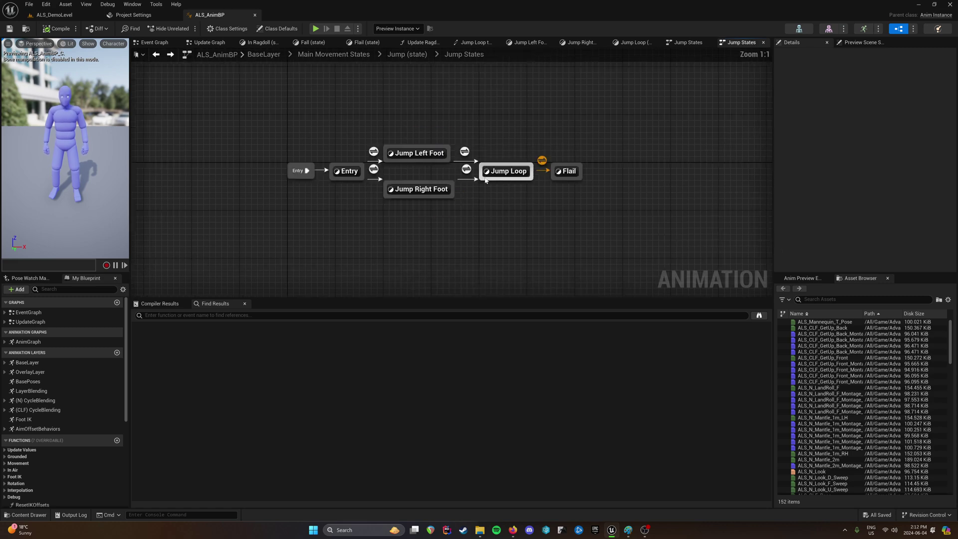
- Check the MM_Fall_Loop settings in the Flail state and look over the Jump state graph, returning to Main Movement States
{"action": "double_click", "coordinate": [564, 173]}
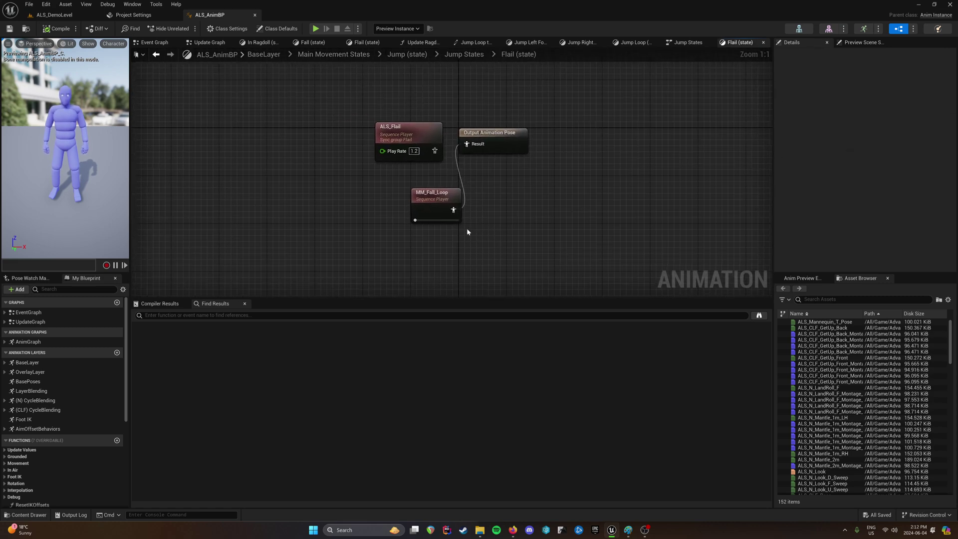
{"action": "left_click", "coordinate": [442, 207]}
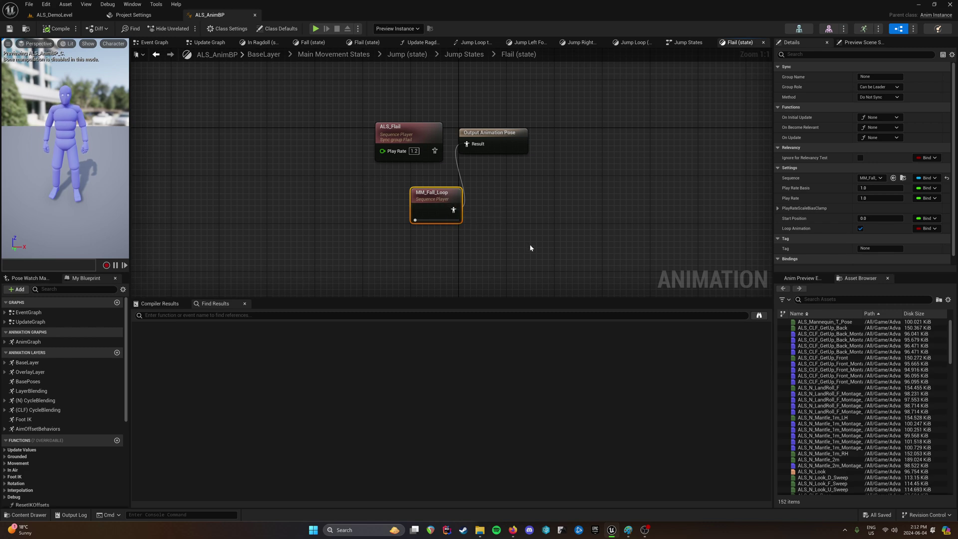
{"action": "key", "text": "alt+Left"}
{"action": "key", "text": "alt+Left"}
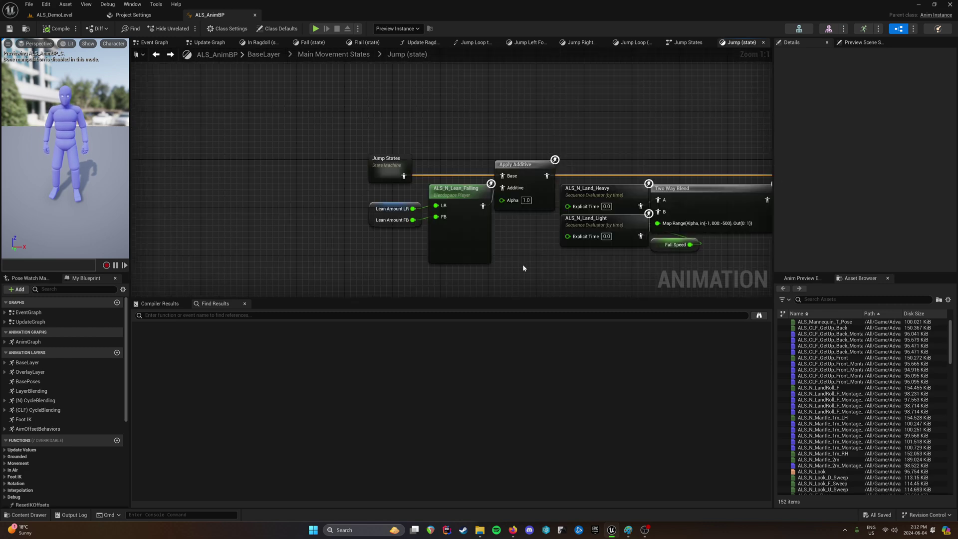
{"action": "right_click_drag", "start_coordinate": [593, 274], "coordinate": [228, 253]}
{"action": "scroll", "coordinate": [228, 253], "scroll_direction": "down", "scroll_amount": 1}
{"action": "right_click_drag", "start_coordinate": [461, 233], "coordinate": [584, 245]}
{"action": "key", "text": "alt+Left"}
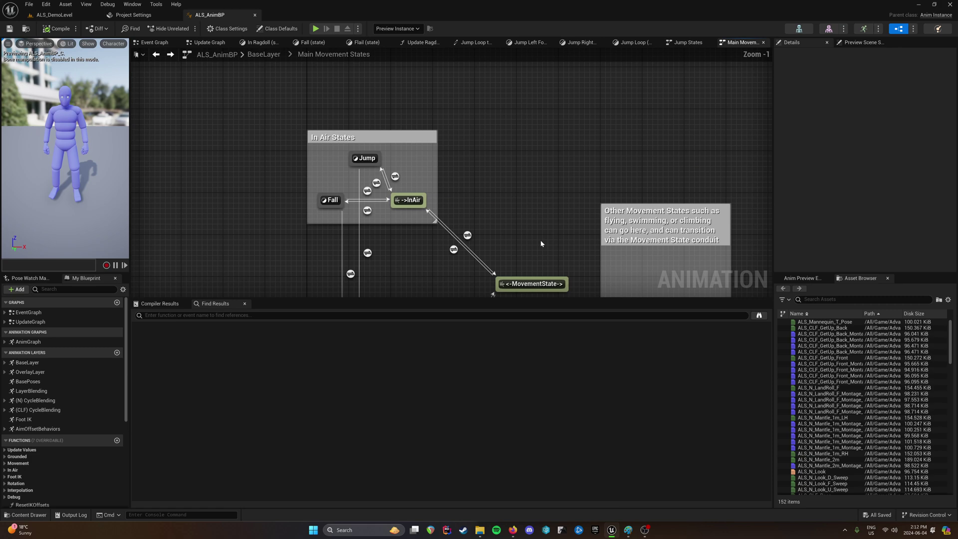
- Inspect the Fall state's original fall and flail blends and its MM_Fall_Loop player settings, and return to Main Movement States
{"action": "right_click_drag", "start_coordinate": [447, 204], "coordinate": [475, 86]}
{"action": "double_click", "coordinate": [361, 80]}
{"action": "scroll", "coordinate": [320, 119], "scroll_direction": "up", "scroll_amount": 3}
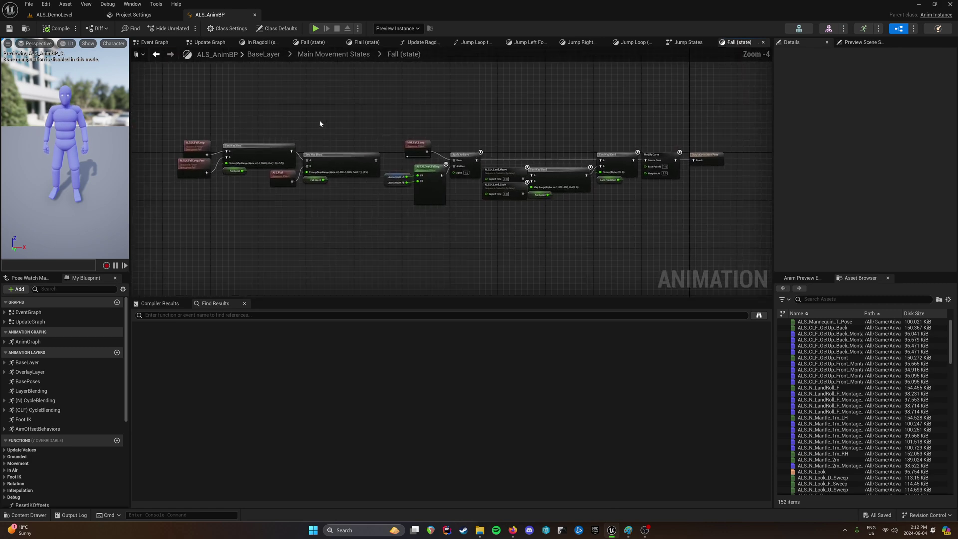
{"action": "right_click_drag", "start_coordinate": [574, 233], "coordinate": [334, 231]}
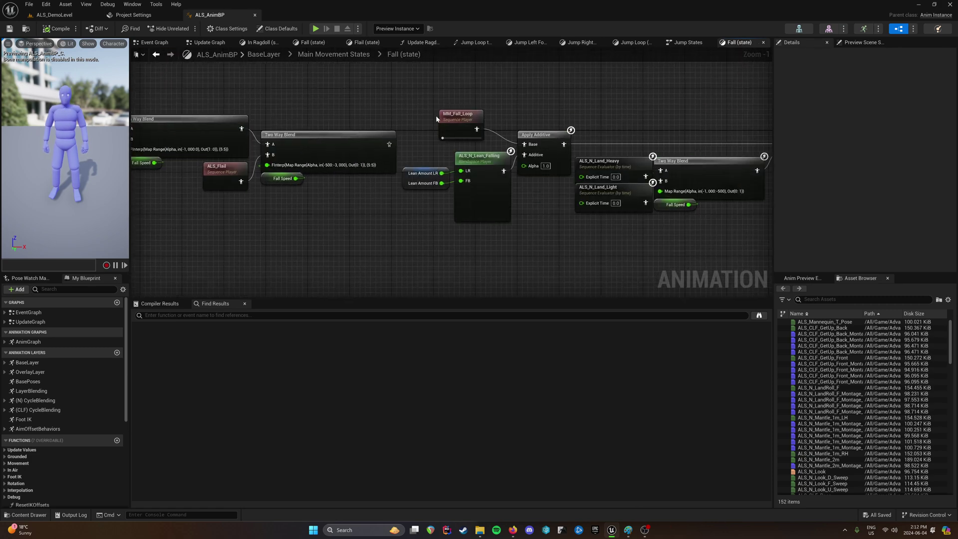
{"action": "right_click_drag", "start_coordinate": [369, 98], "coordinate": [669, 107]}
{"action": "left_click_drag", "start_coordinate": [317, 94], "coordinate": [591, 257]}
{"action": "right_click_drag", "start_coordinate": [675, 236], "coordinate": [265, 240]}
{"action": "left_click", "coordinate": [354, 122]}
{"action": "right_click_drag", "start_coordinate": [515, 91], "coordinate": [382, 114]}
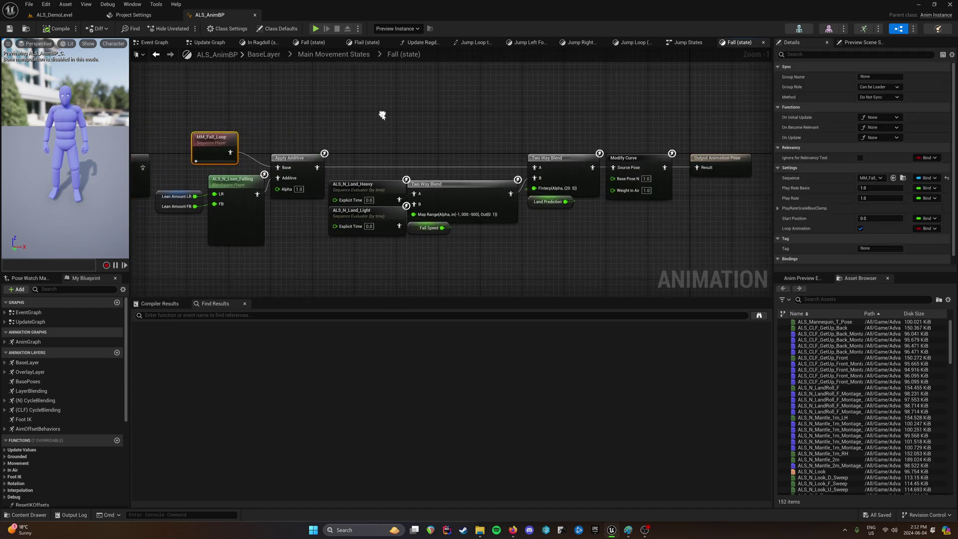
{"action": "double_click", "coordinate": [382, 115]}
{"action": "right_click_drag", "start_coordinate": [451, 192], "coordinate": [476, 146]}
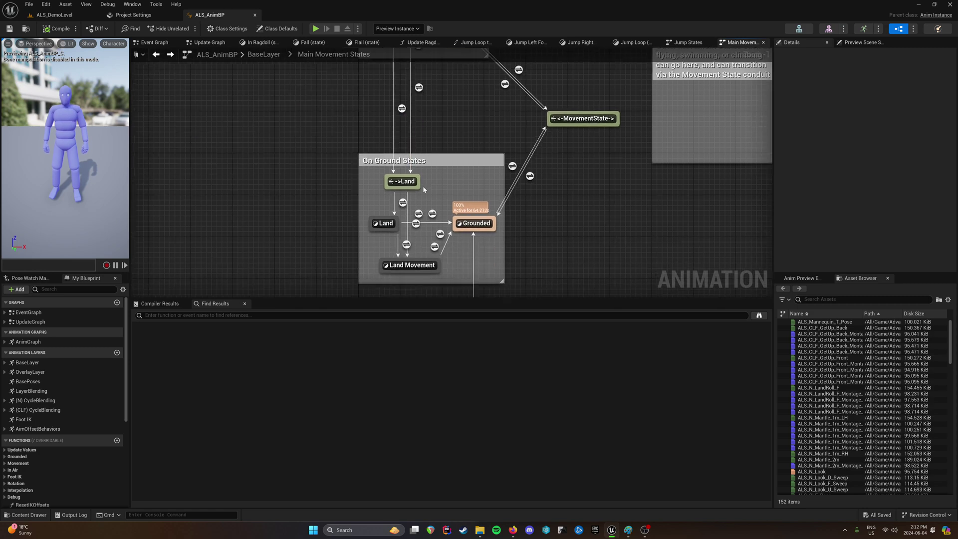
- Inspect the Land state's landing blend, return to Main Movement States and look over the in-air and on-ground states
{"action": "left_click", "coordinate": [382, 223]}
{"action": "double_click", "coordinate": [382, 223]}
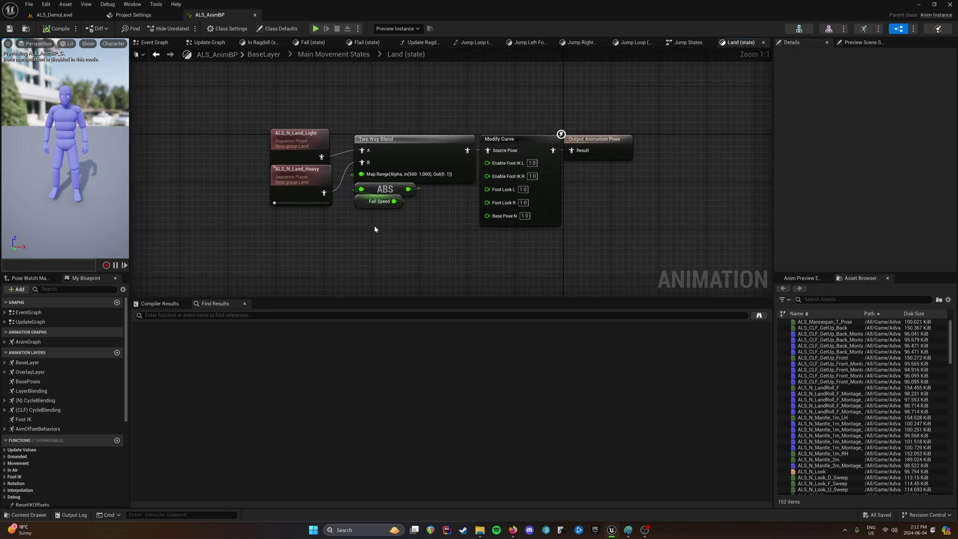
{"action": "key", "text": "alt+Left"}
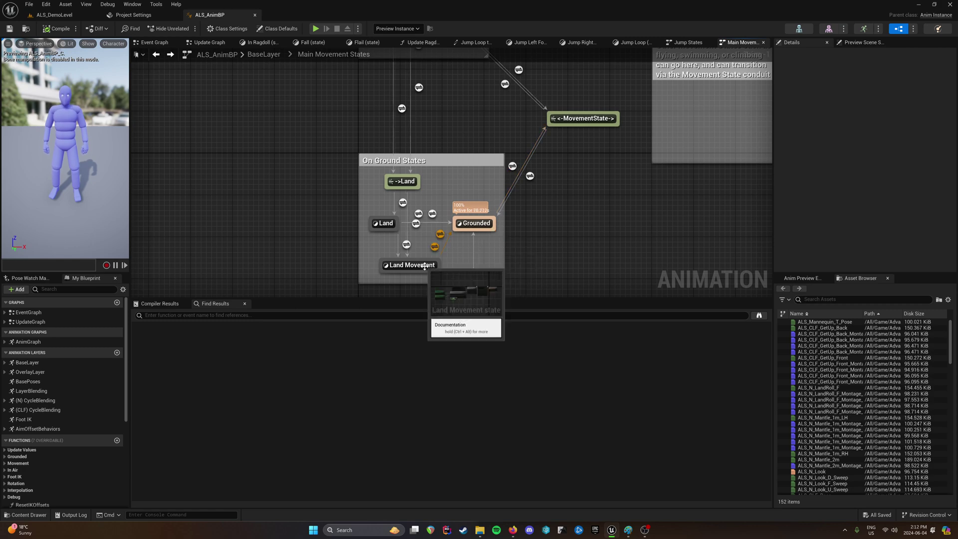
{"action": "right_click_drag", "start_coordinate": [513, 262], "coordinate": [454, 296]}
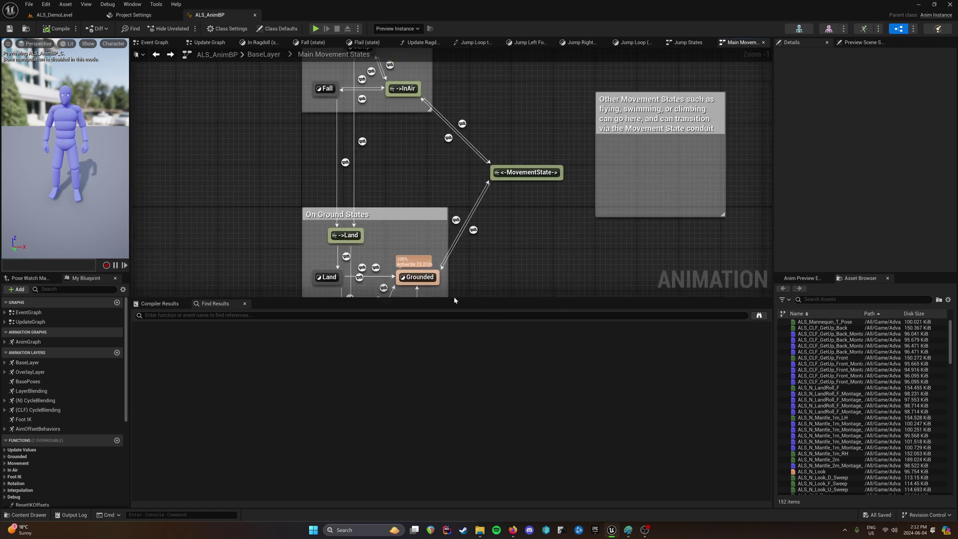
{"action": "right_click_drag", "start_coordinate": [435, 163], "coordinate": [466, 156]}
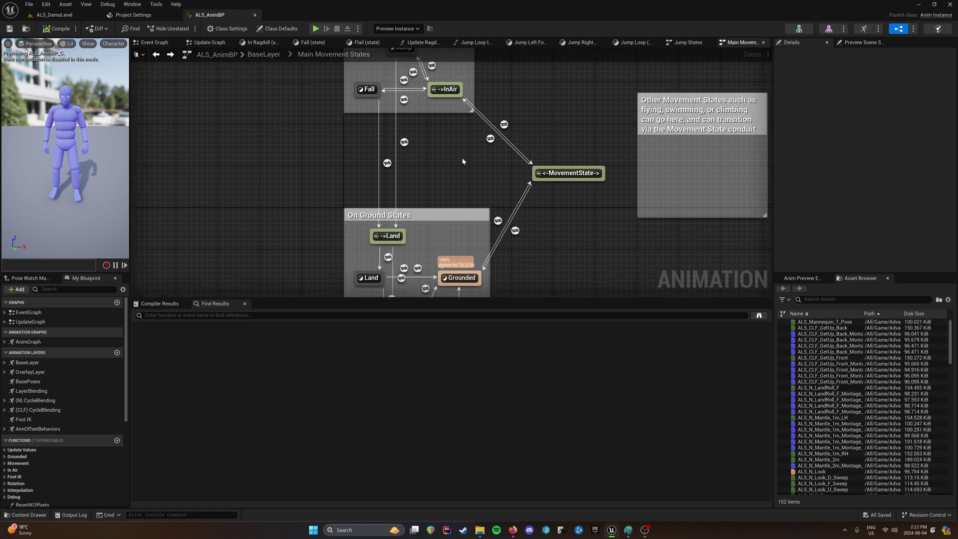
- Review the open Jump Loop, Jump Right Foot, Jump Left Foot, Jump Loop to Flail, Update Ragdoll Values, Flail and Fall graphs
{"action": "left_click", "coordinate": [686, 43]}
{"action": "left_click", "coordinate": [613, 42]}
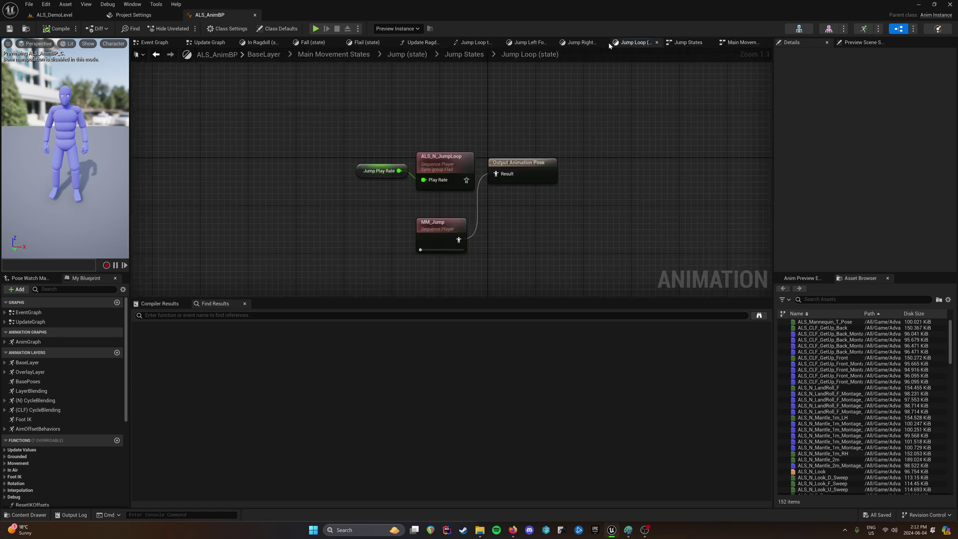
{"action": "left_click", "coordinate": [581, 42]}
{"action": "left_click", "coordinate": [528, 42]}
{"action": "left_click", "coordinate": [471, 42]}
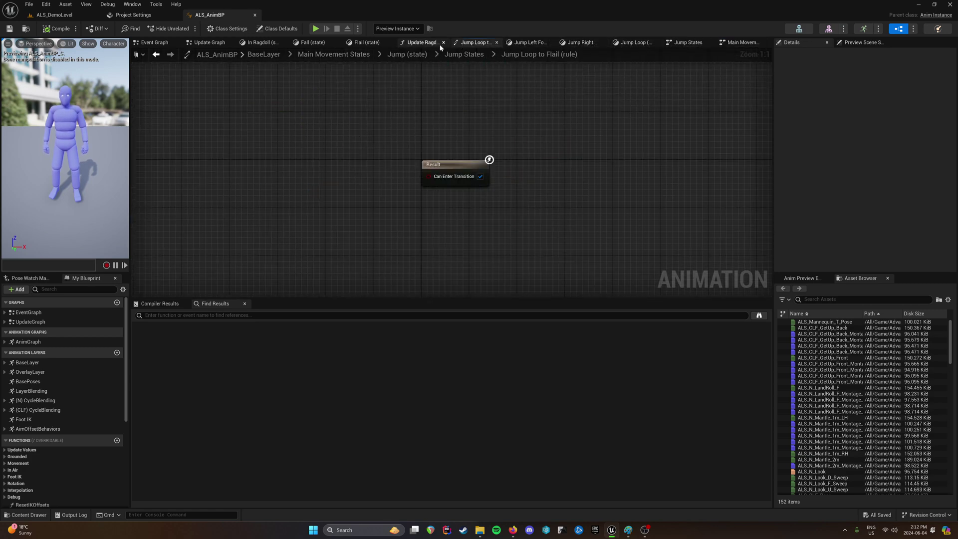
{"action": "left_click", "coordinate": [421, 42]}
{"action": "left_click", "coordinate": [367, 42]}
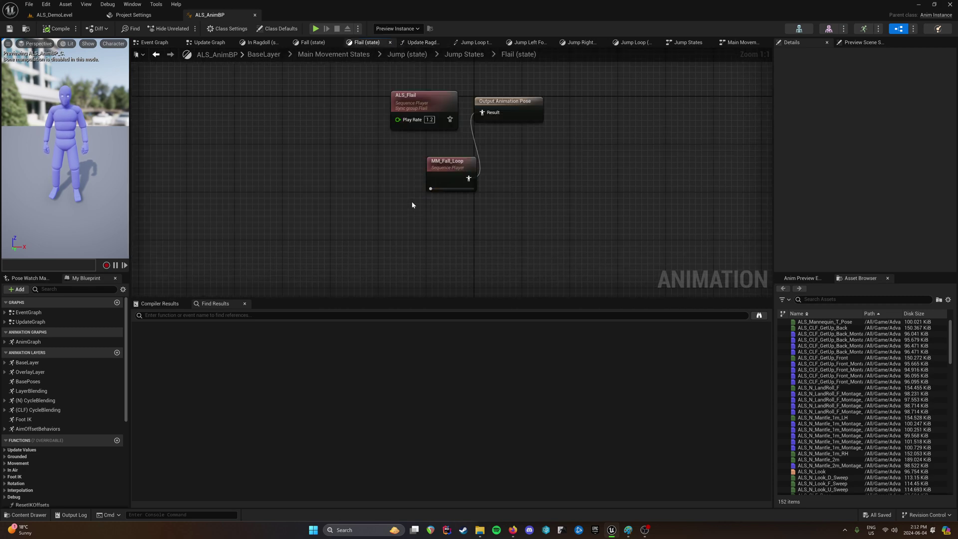
{"action": "left_click", "coordinate": [311, 43]}
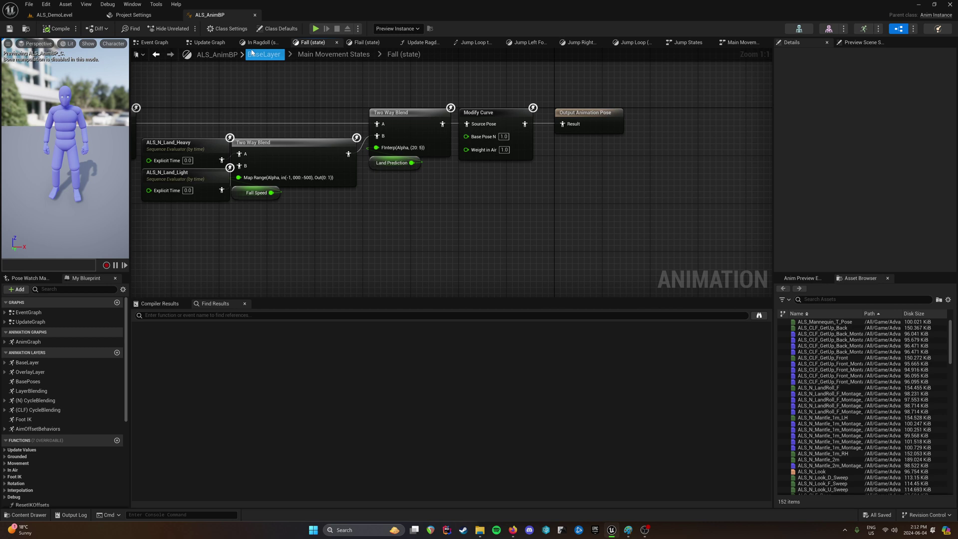
- Inspect the Flail Rate and ALS_Flail nodes in the In Ragdoll state, with a brief check of the Update Graph
{"action": "left_click", "coordinate": [258, 42]}
{"action": "left_click_drag", "start_coordinate": [349, 141], "coordinate": [427, 279]}
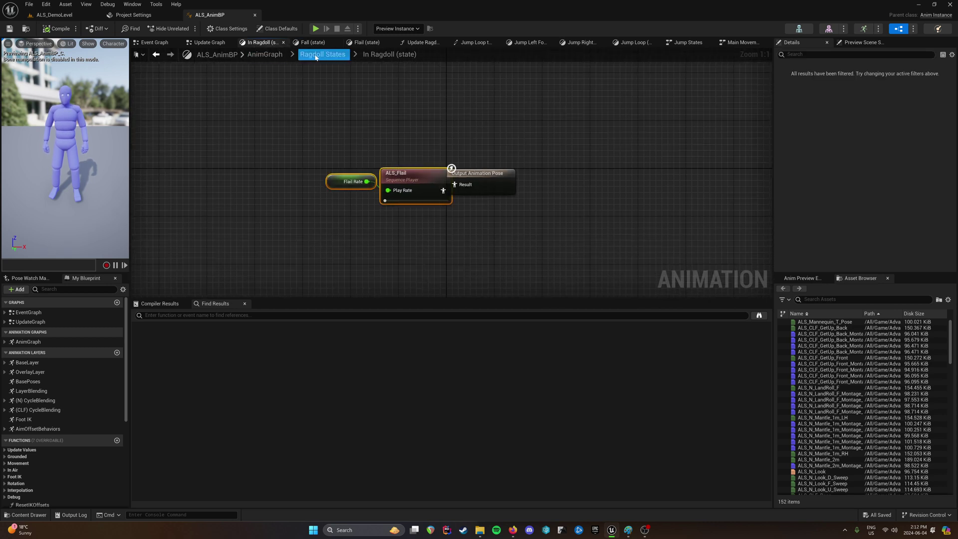
{"action": "left_click_drag", "start_coordinate": [340, 132], "coordinate": [394, 202]}
{"action": "right_click_drag", "start_coordinate": [479, 164], "coordinate": [451, 160]}
{"action": "left_click_drag", "start_coordinate": [343, 114], "coordinate": [390, 209]}
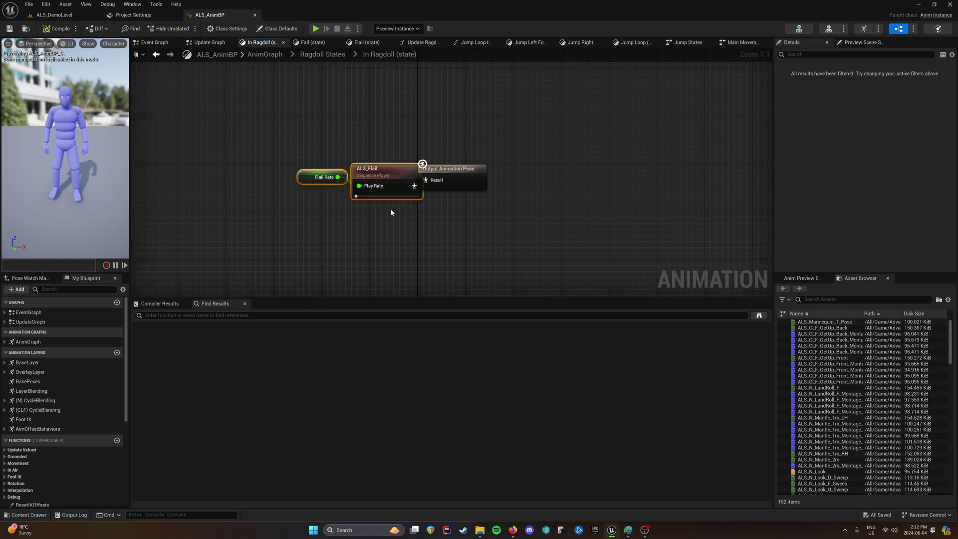
{"action": "left_click", "coordinate": [348, 126]}
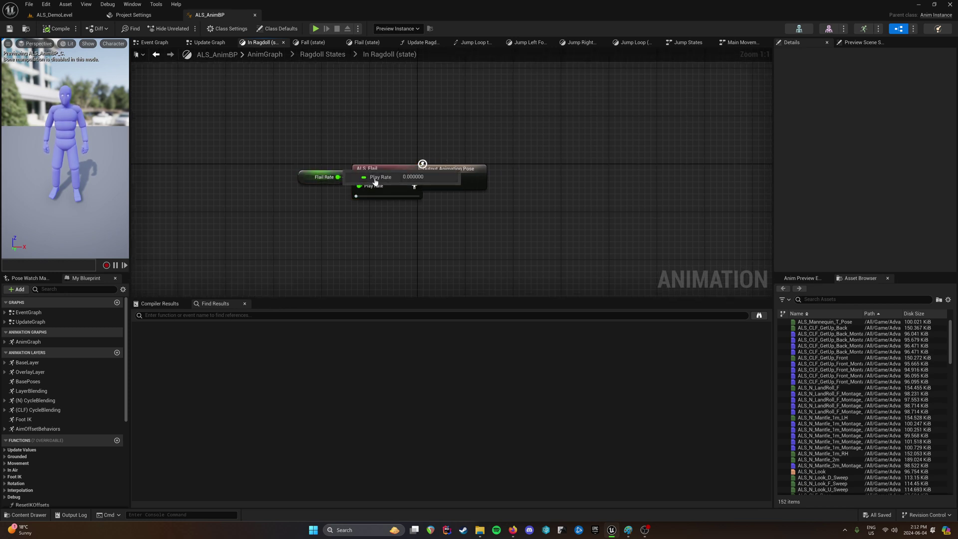
{"action": "left_click", "coordinate": [204, 43]}
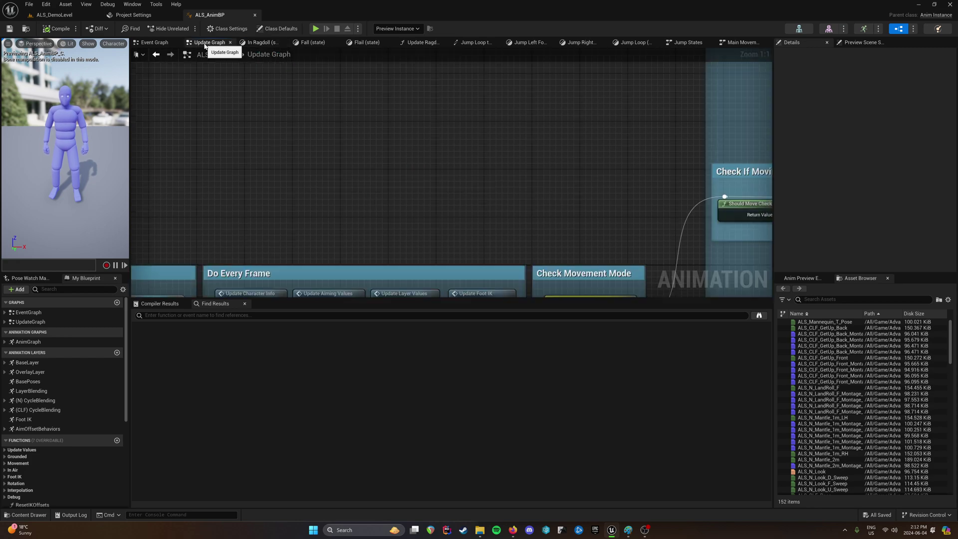
{"action": "left_click", "coordinate": [257, 44]}
- Play ALS_DemoLevel and test the character's jump and landing while moving forward
{"action": "left_click", "coordinate": [49, 18]}
{"action": "left_click", "coordinate": [183, 28]}
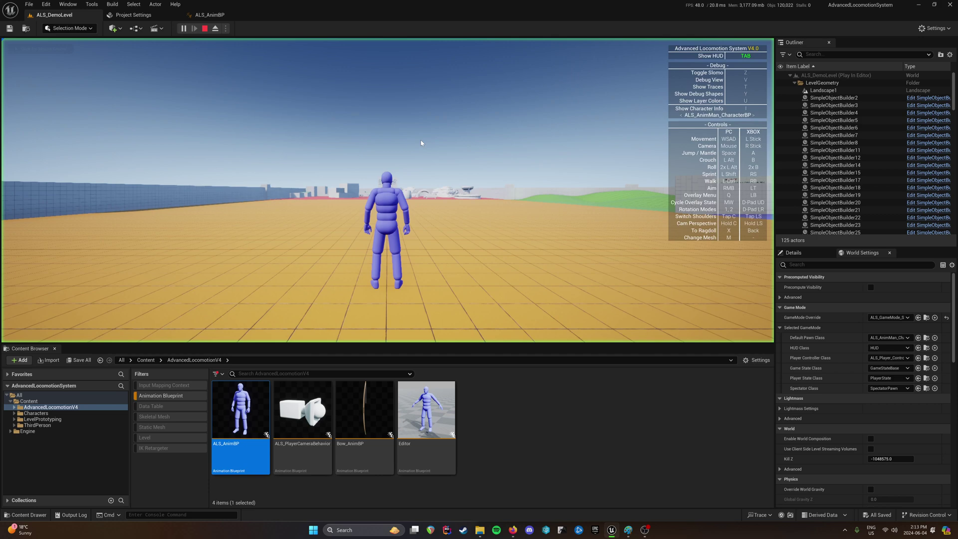
{"action": "key", "text": "w"}
{"action": "key", "text": "space"}
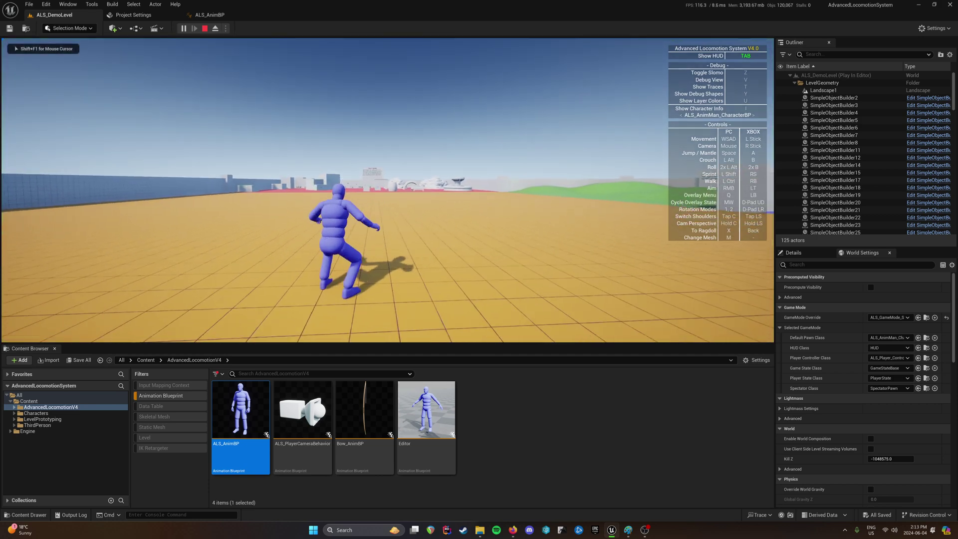
{"action": "key", "text": "space"}
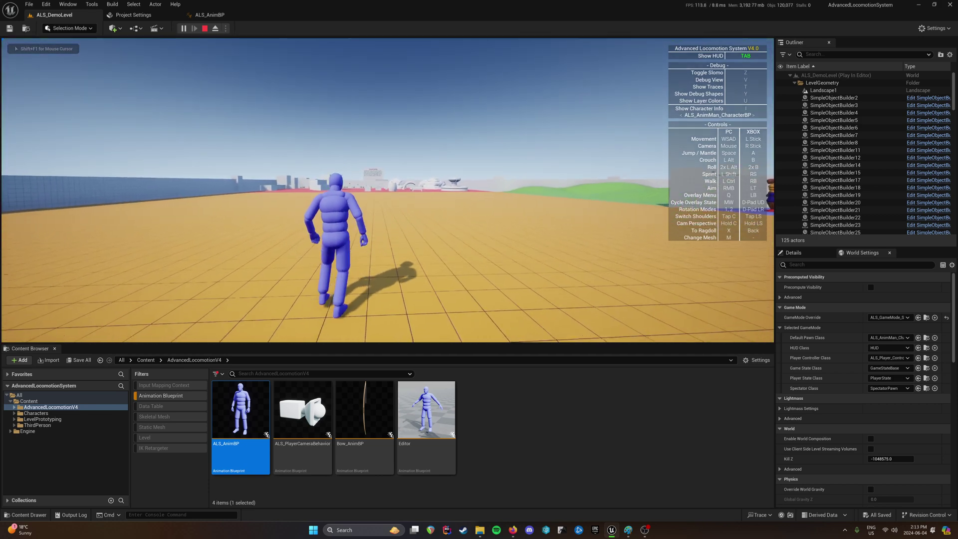
- Cycle the character through the Masculine to Injured overlays, testing a jump in each
{"action": "key", "text": "q"}
{"action": "scroll", "coordinate": [388, 190], "scroll_direction": "down", "scroll_amount": 1}
{"action": "key", "text": "space"}
{"action": "key", "text": "q"}
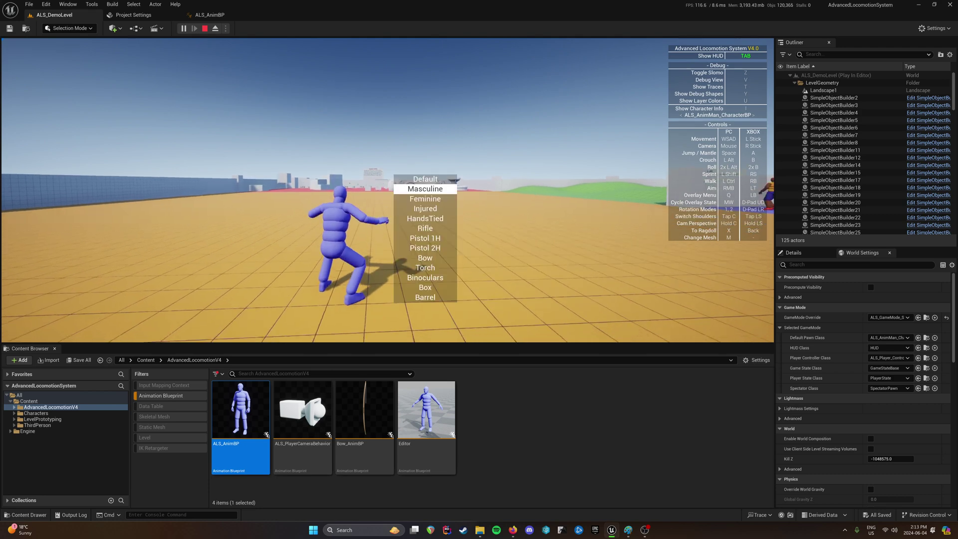
{"action": "scroll", "coordinate": [388, 191], "scroll_direction": "down", "scroll_amount": 1}
{"action": "key", "text": "space"}
{"action": "key", "text": "q"}
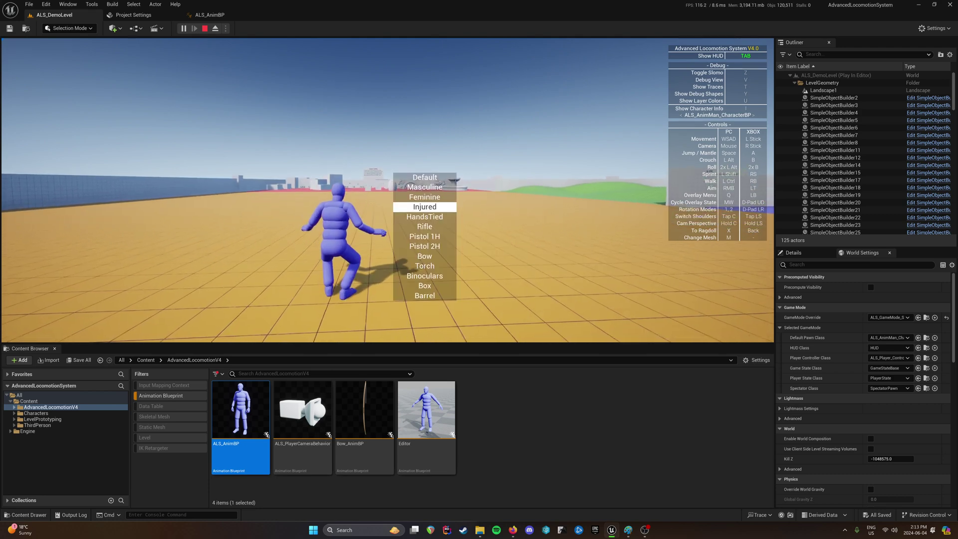
{"action": "key", "text": "space"}
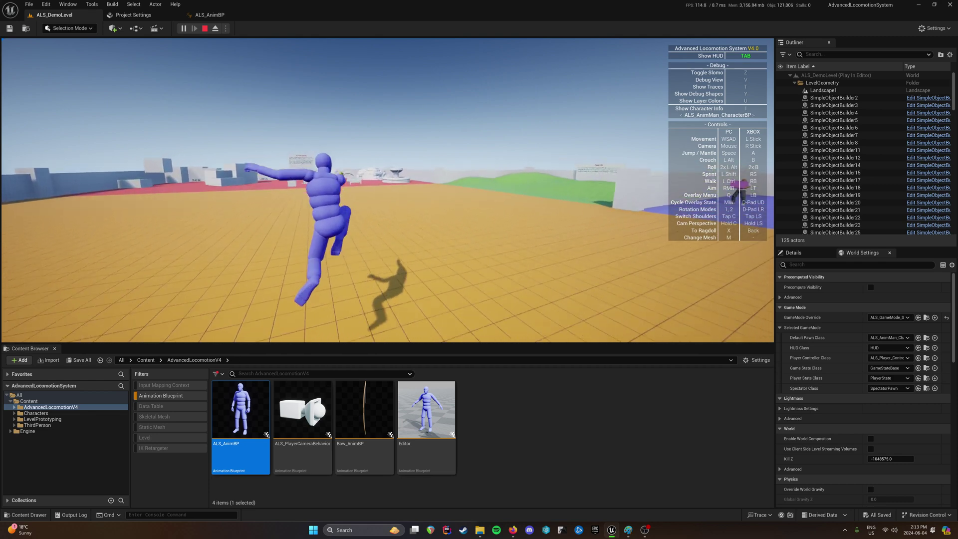
- Cycle the overlays from Pistol 1H through Bow to Default to view their poses, ending the play session
{"action": "key", "text": "q"}
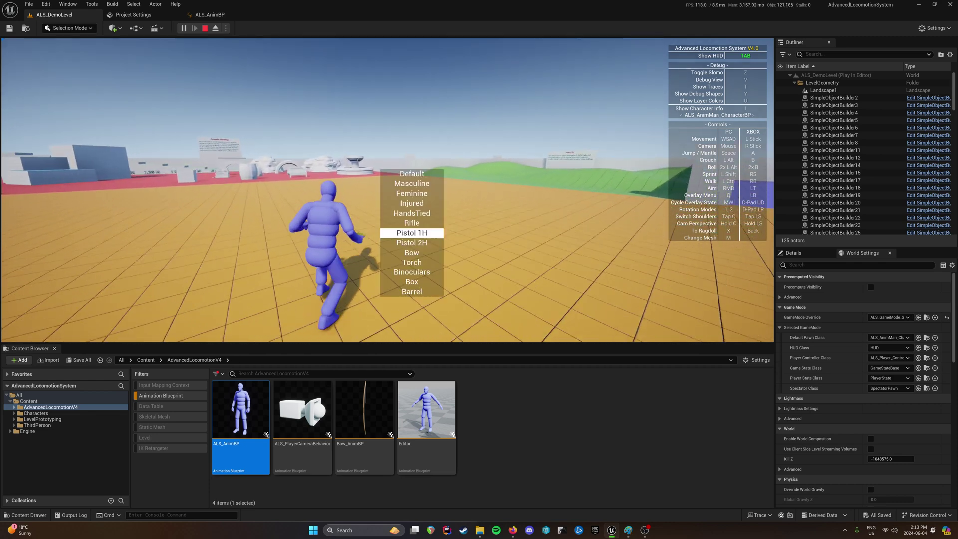
{"action": "scroll", "coordinate": [388, 190], "scroll_direction": "down", "scroll_amount": 1}
{"action": "key", "text": "q"}
{"action": "scroll", "coordinate": [388, 190], "scroll_direction": "down", "scroll_amount": 1}
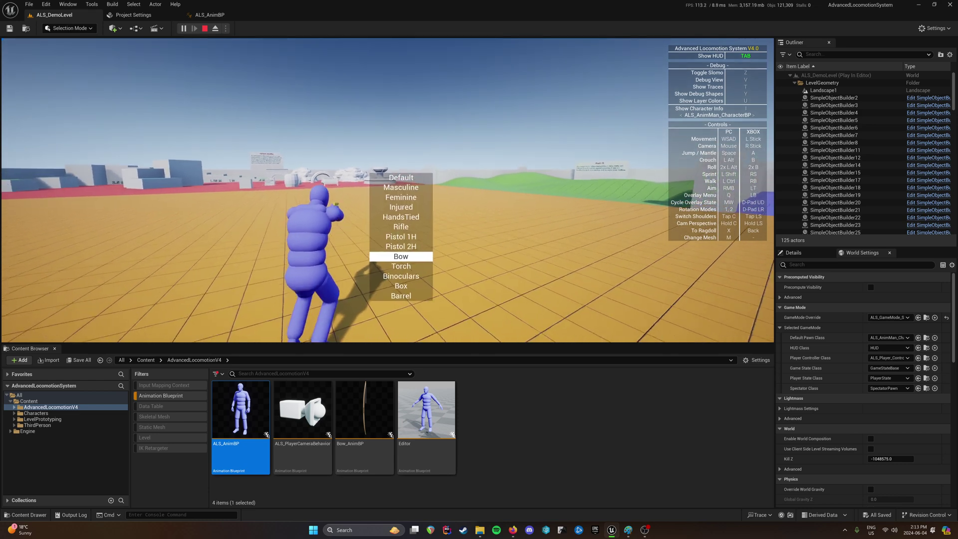
{"action": "key", "text": "q"}
{"action": "scroll", "coordinate": [388, 191], "scroll_direction": "up", "scroll_amount": 9}
{"action": "key", "text": "q"}
{"action": "scroll", "coordinate": [387, 190], "scroll_direction": "down", "scroll_amount": 1}
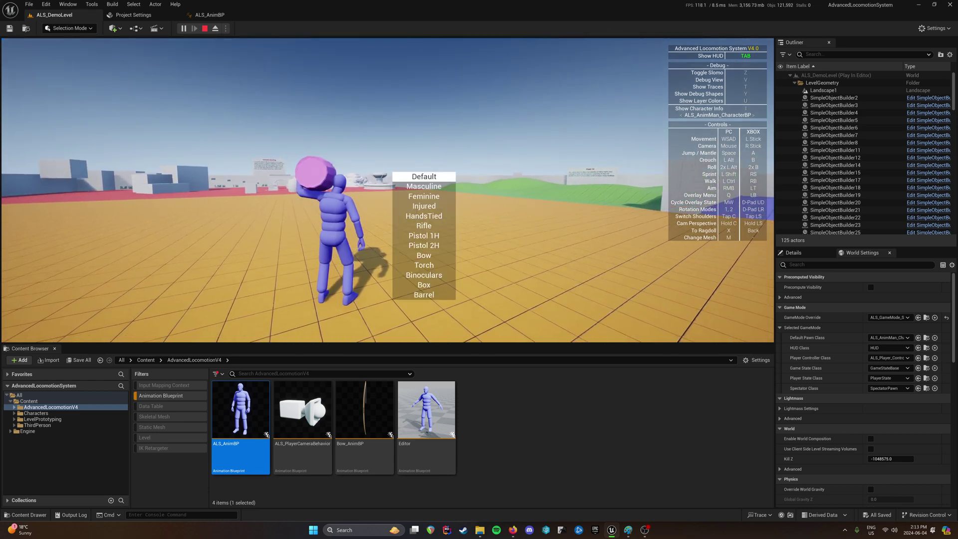
{"action": "key", "text": "Escape"}
- Reopen ALS_AnimBP and look again at the ALS_Flail player in the In Ragdoll state
{"action": "double_click", "coordinate": [248, 415]}
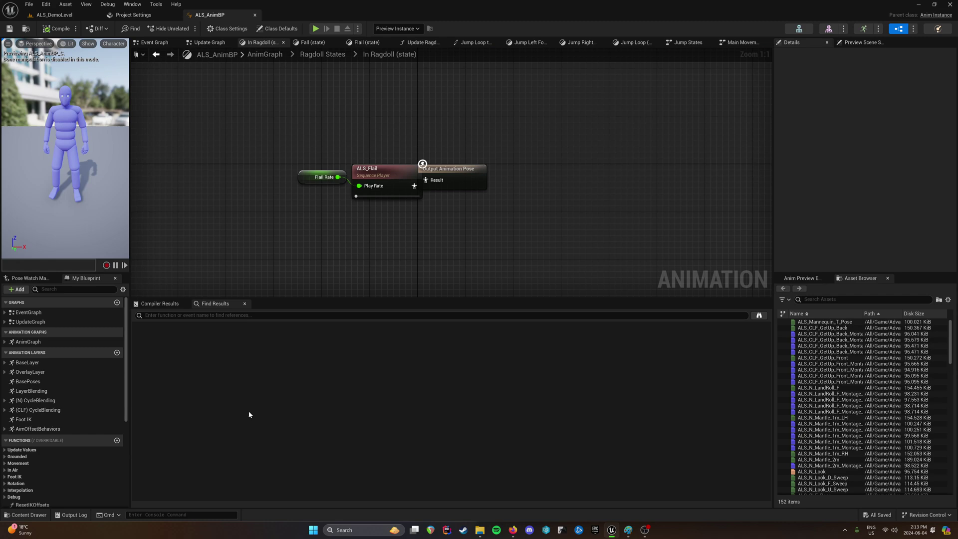
{"action": "key", "text": "alt+Left"}
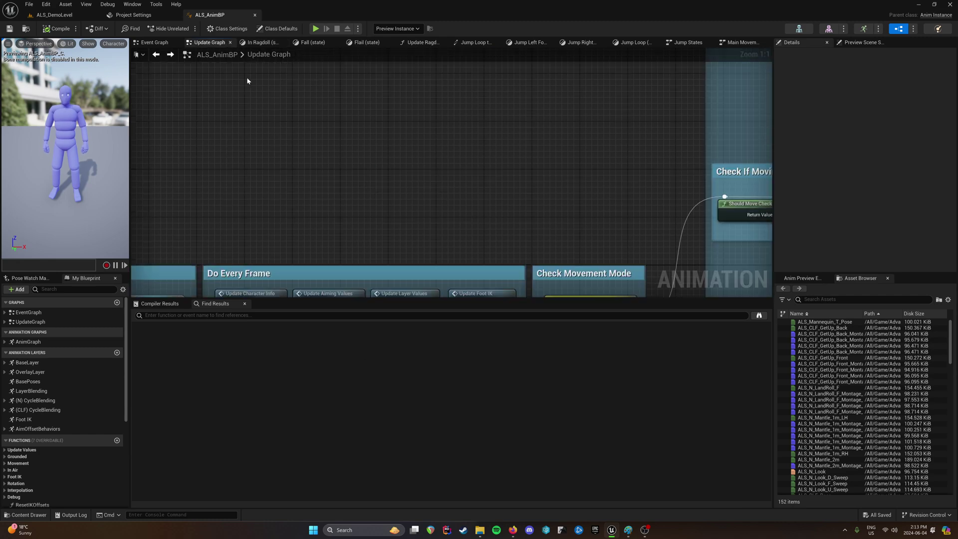
{"action": "key", "text": "alt+Right"}
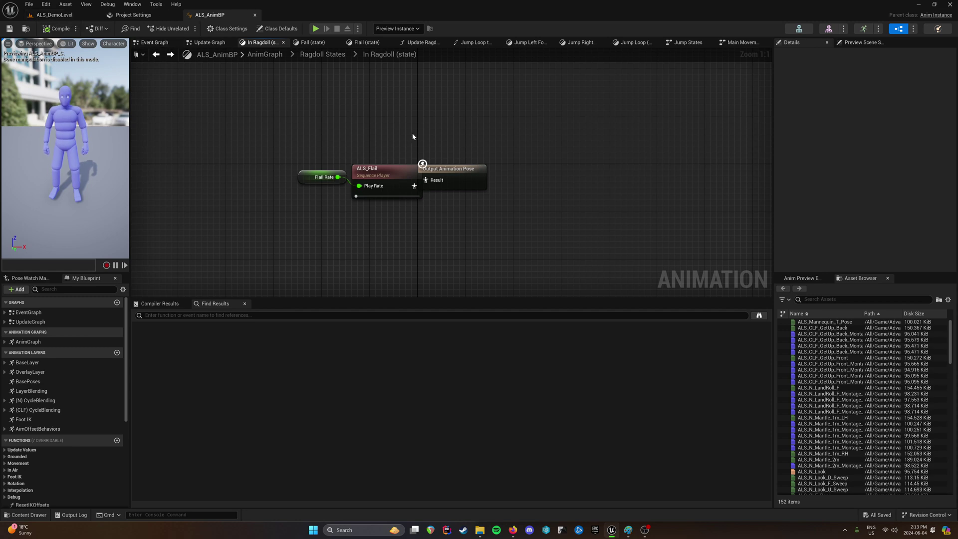
{"action": "left_click", "coordinate": [62, 18]}
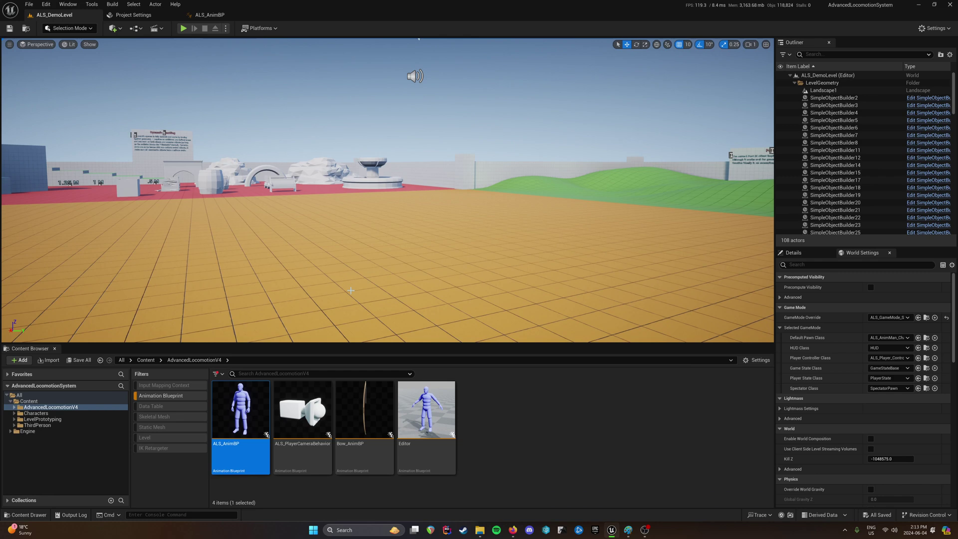
{"action": "double_click", "coordinate": [262, 399]}
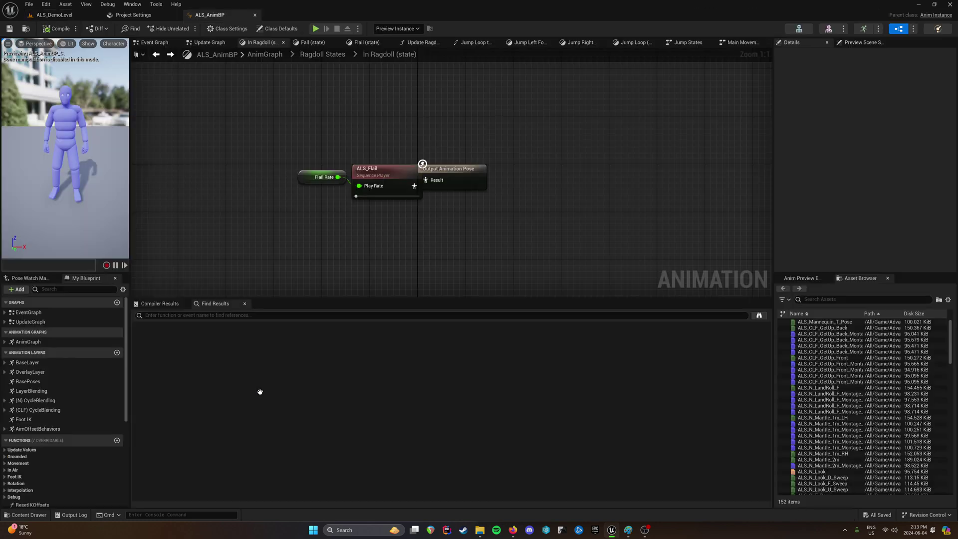
- Play ALS_DemoLevel again and test repeated jumps with the default overlay
{"action": "left_click", "coordinate": [74, 15]}
{"action": "left_click", "coordinate": [183, 29]}
{"action": "key", "text": "space"}
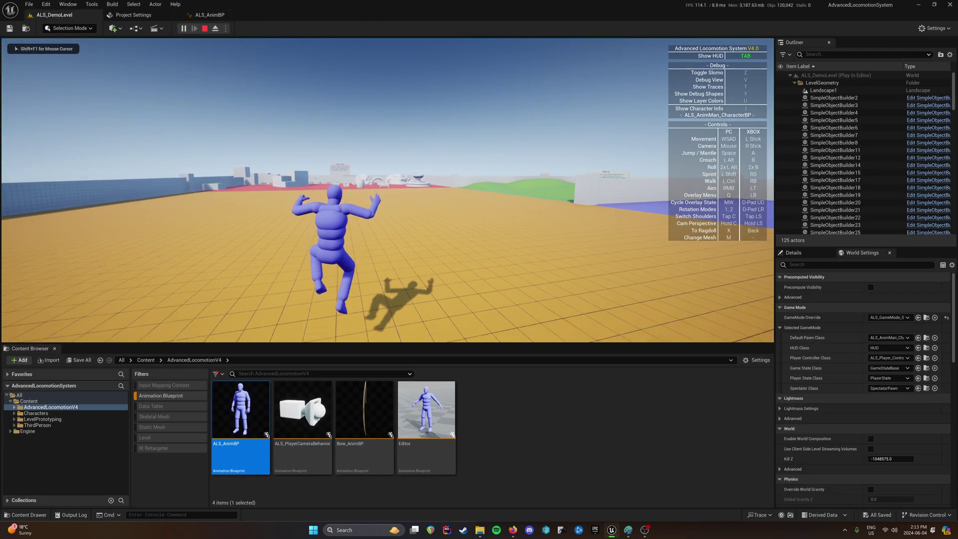
{"action": "key", "text": "space"}
{"action": "key", "text": "space"}
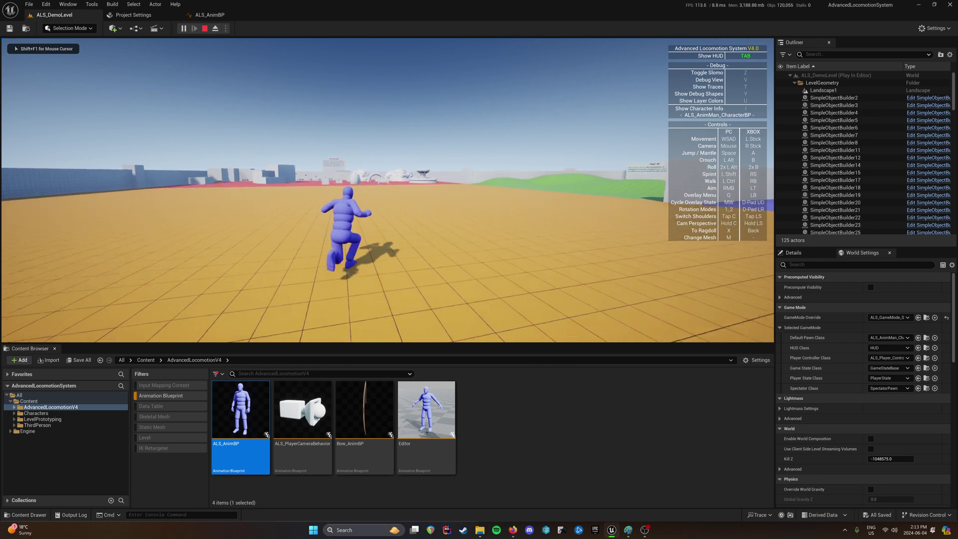
- Switch the character to another overlay further down the list and test running jumps, ending the play session
{"action": "key", "text": "q"}
{"action": "scroll", "coordinate": [388, 190], "scroll_direction": "down", "scroll_amount": 5}
{"action": "key", "text": "w"}
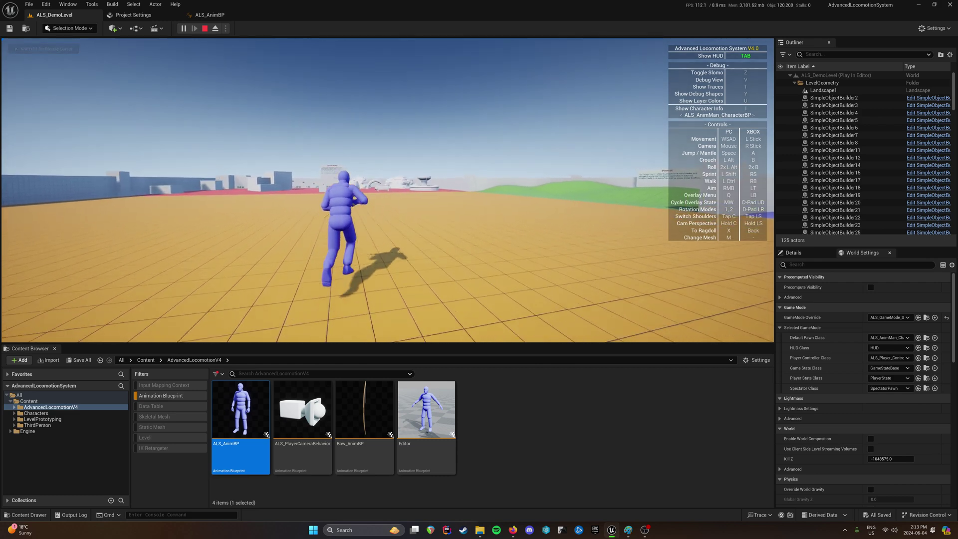
{"action": "key", "text": "space"}
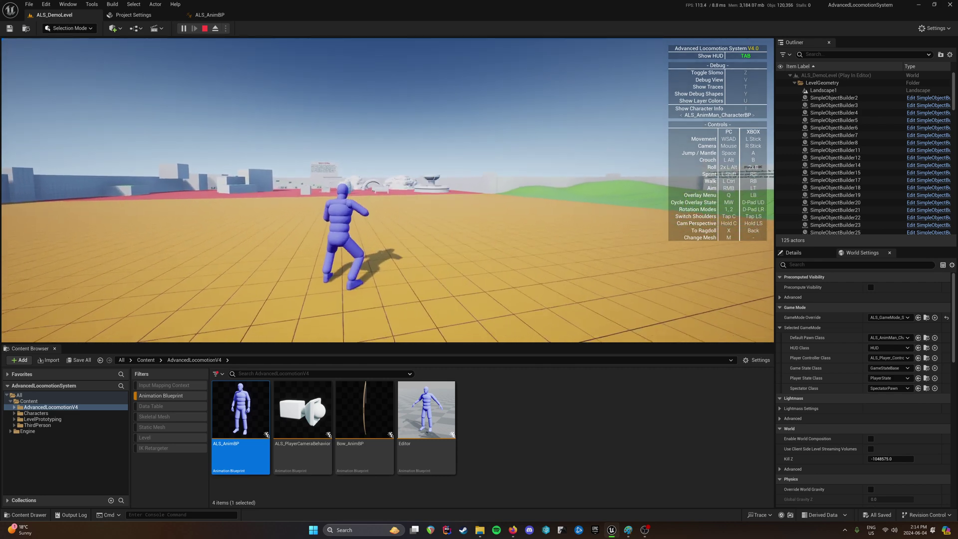
{"action": "key", "text": "space"}
{"action": "key", "text": "space"}
{"action": "key", "text": "Escape"}
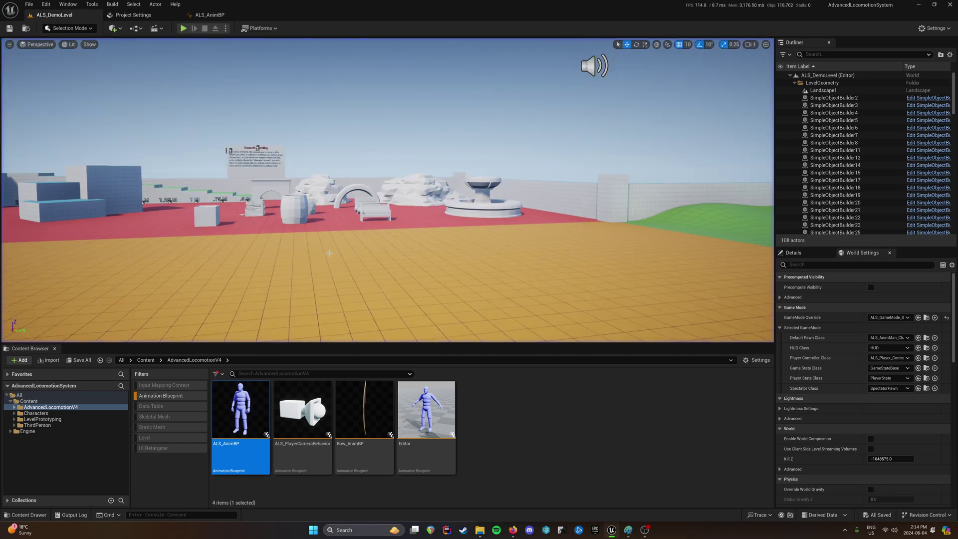
- Reopen ALS_AnimBP and look through the Fall state, Flail state and Update Ragdoll Values graphs
{"action": "double_click", "coordinate": [239, 413]}
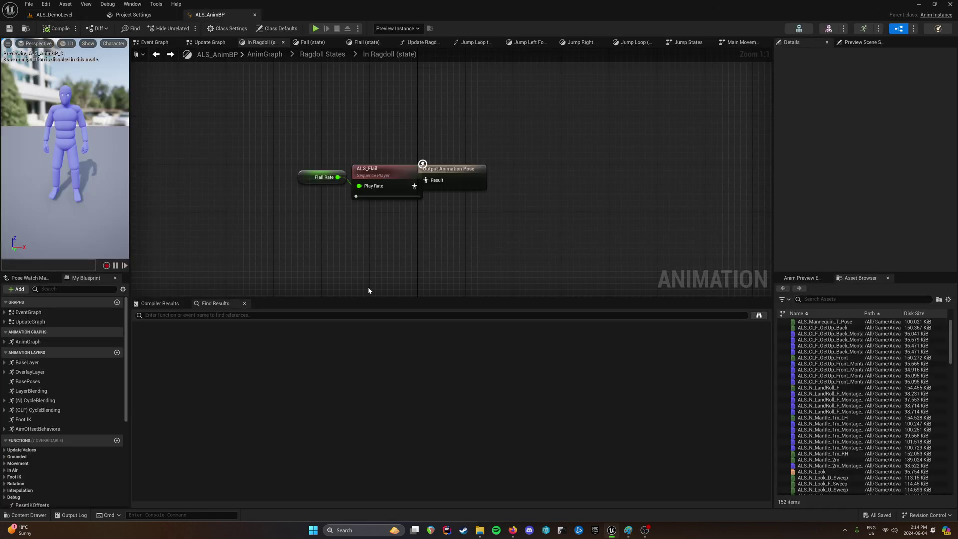
{"action": "left_click", "coordinate": [314, 42]}
{"action": "right_click_drag", "start_coordinate": [340, 223], "coordinate": [506, 239]}
{"action": "left_click", "coordinate": [367, 42]}
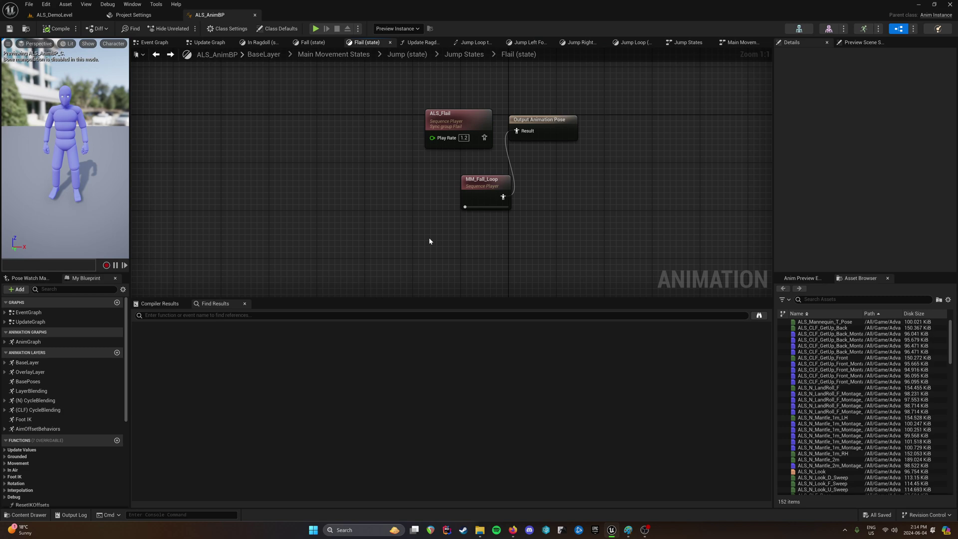
{"action": "key", "text": "ctrl+Tab"}
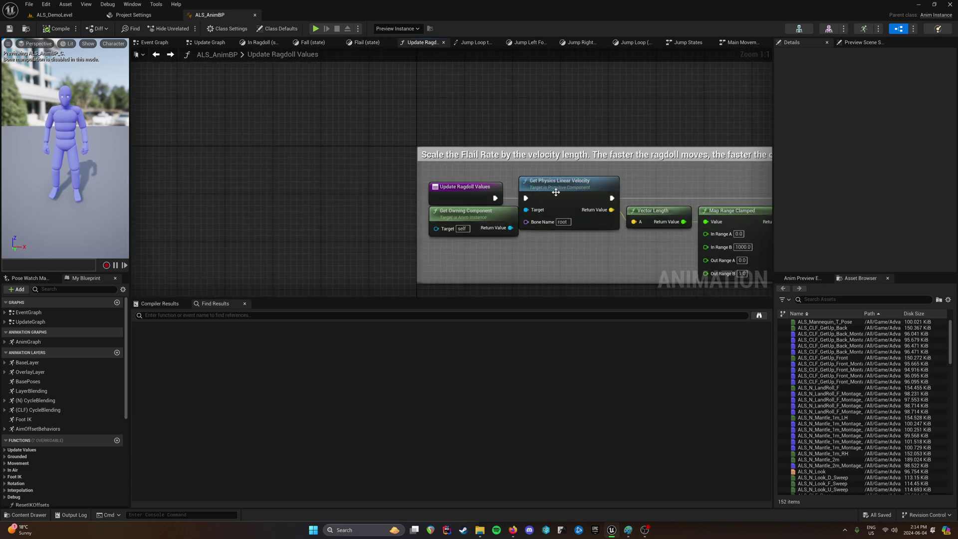
{"action": "key", "text": "ctrl+Tab"}
- Check the MM_Fall_Loop player's settings in the Flail state and return to ALS_DemoLevel
{"action": "left_click", "coordinate": [493, 192]}
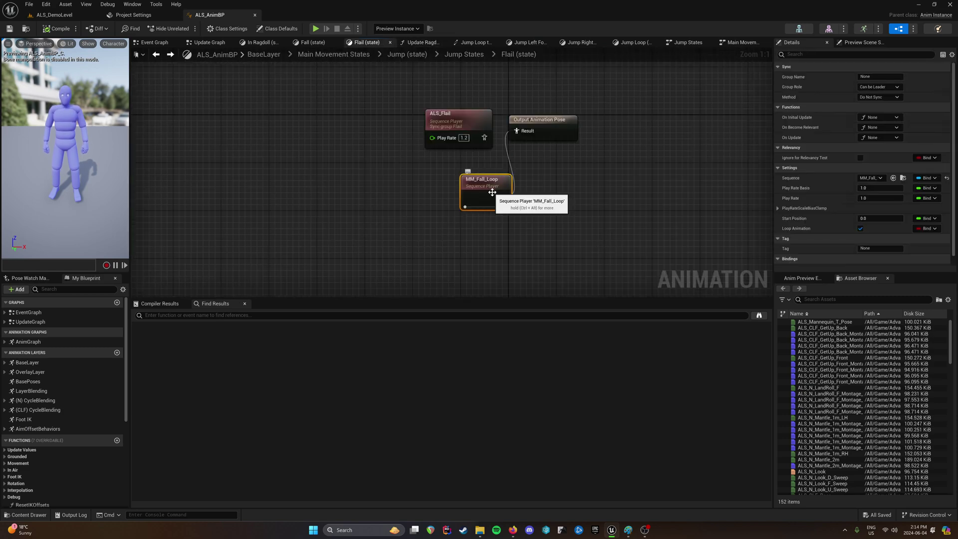
{"action": "right_click_drag", "start_coordinate": [469, 185], "coordinate": [408, 182]}
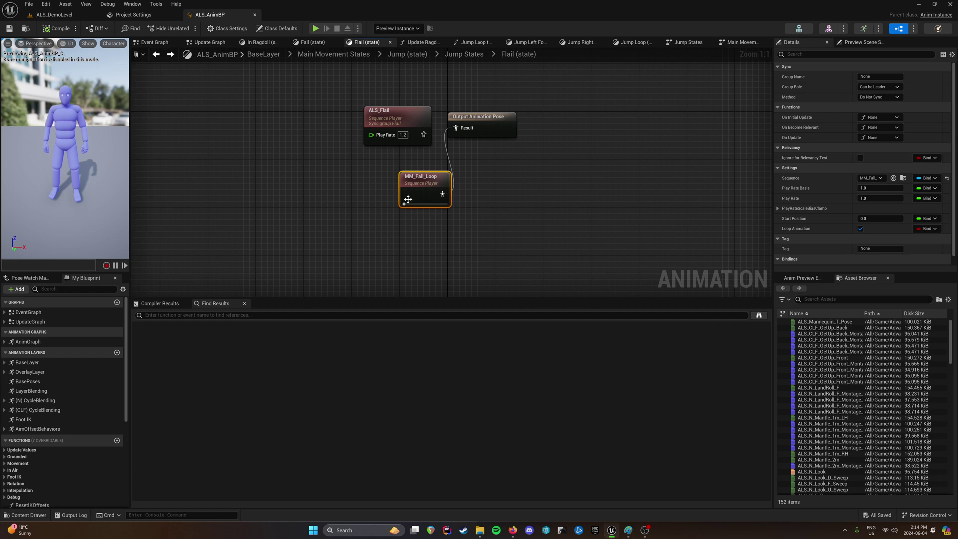
{"action": "left_click", "coordinate": [374, 206]}
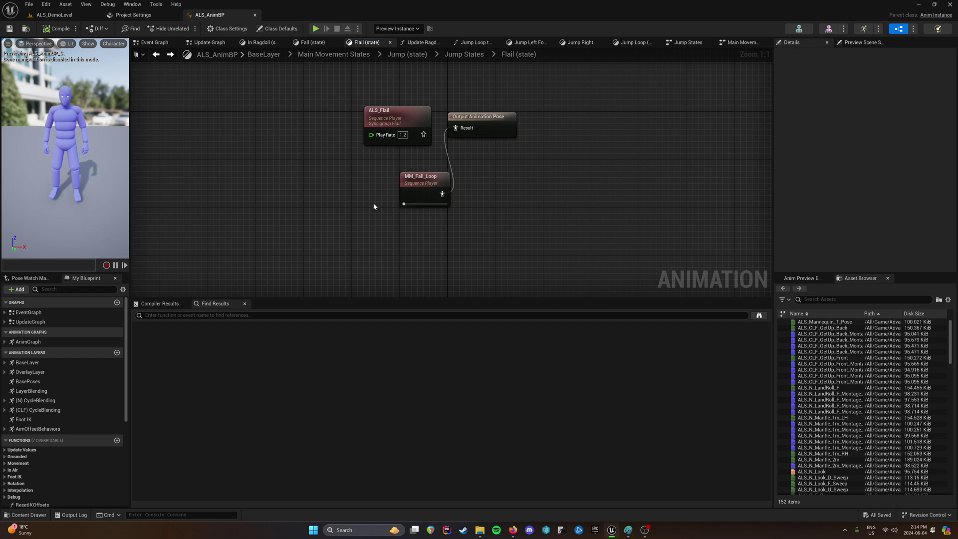
{"action": "left_click", "coordinate": [443, 202]}
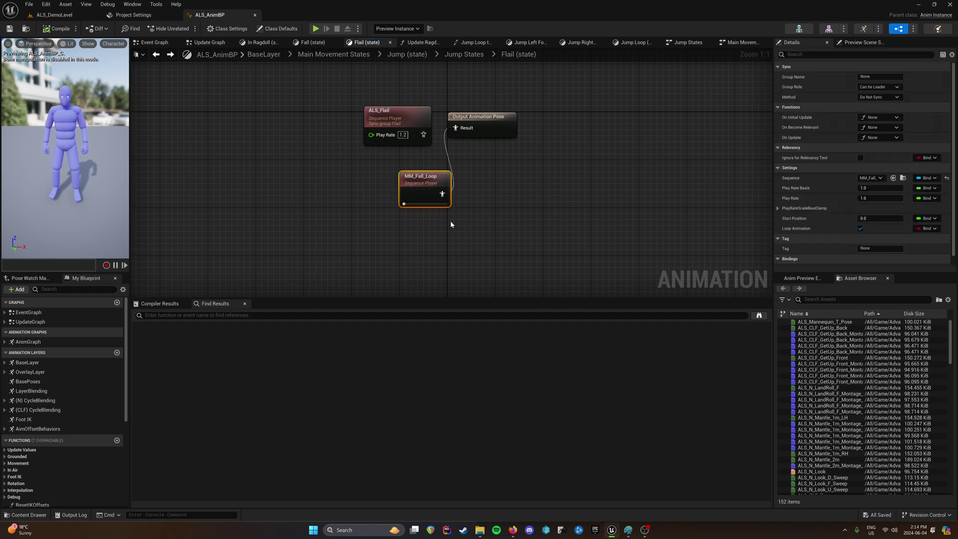
{"action": "left_click", "coordinate": [372, 193]}
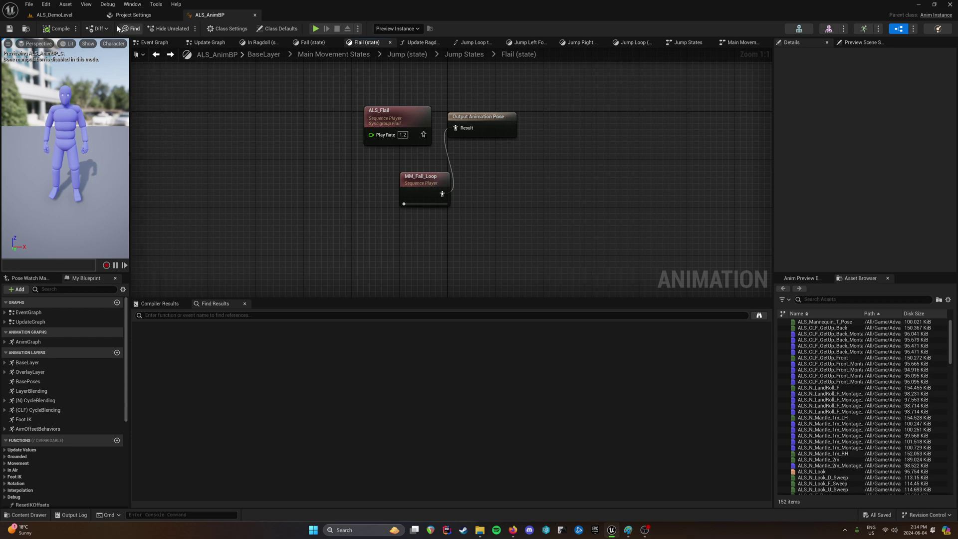
{"action": "left_click", "coordinate": [54, 14]}
{"action": "left_click", "coordinate": [508, 444]}
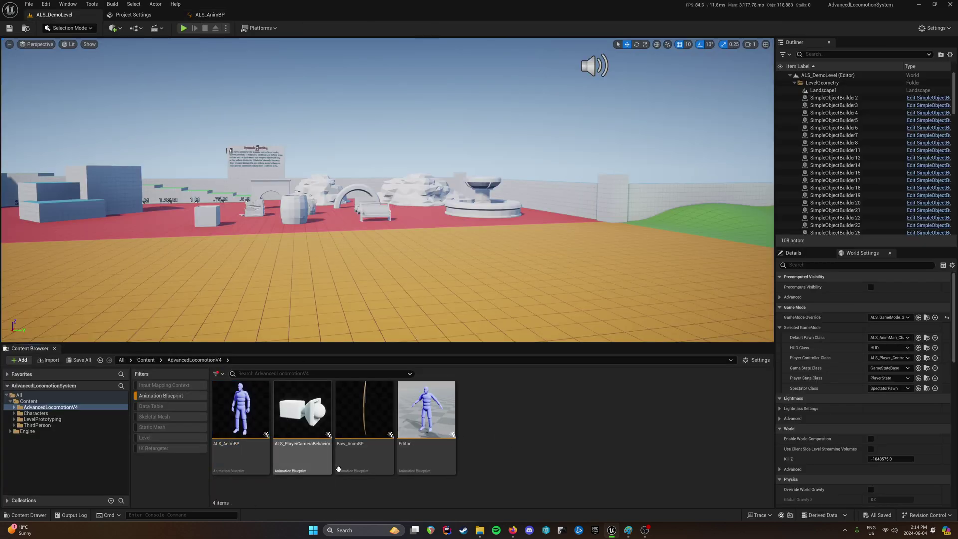